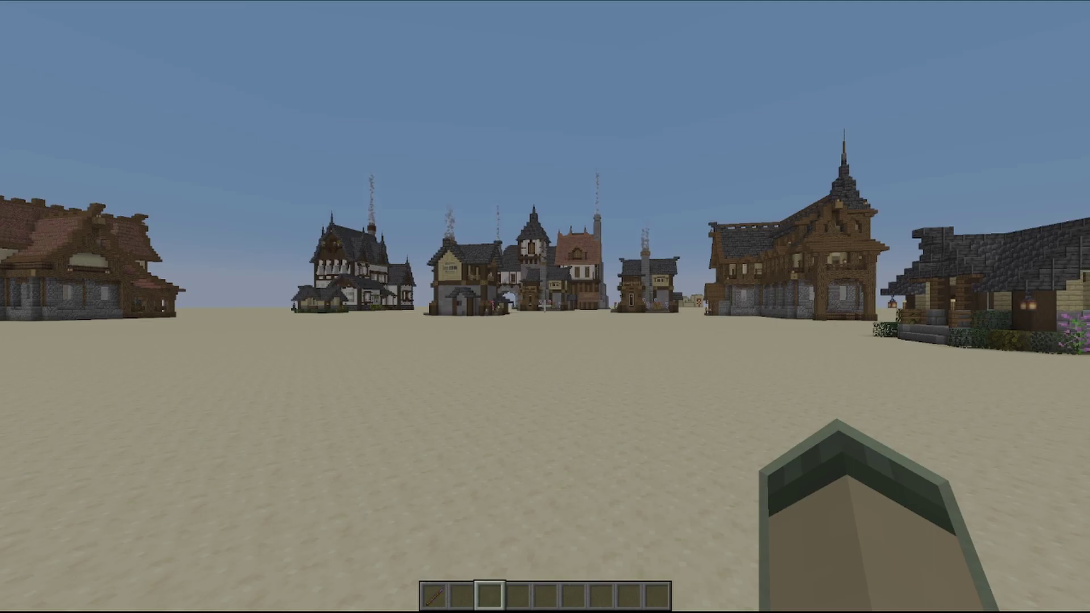
Fly across the village to the small slate-roofed cottage with the flower bed along its wall
key(s)
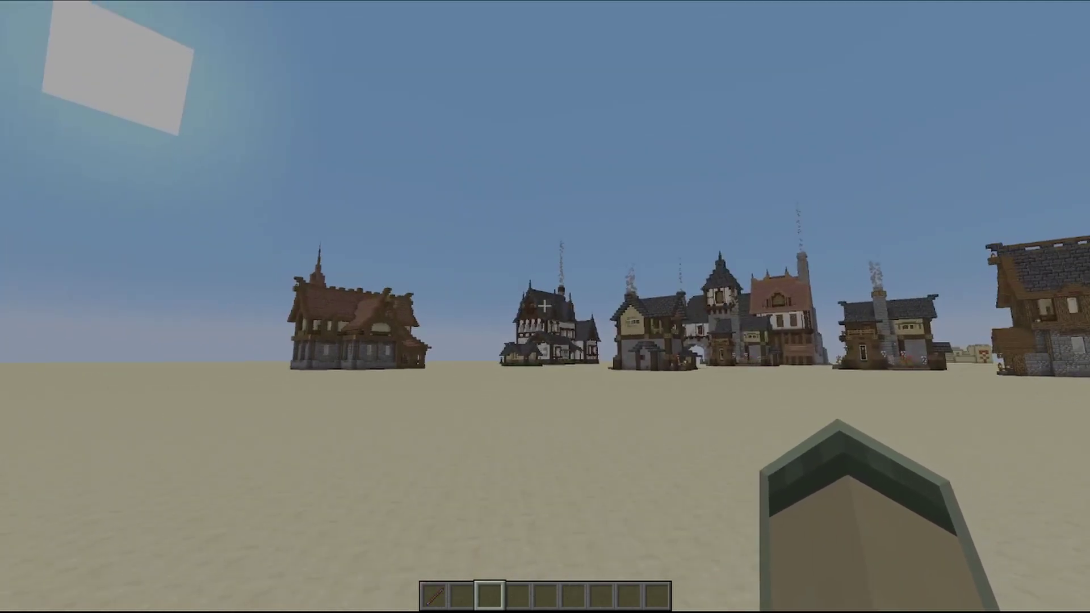
key(w)
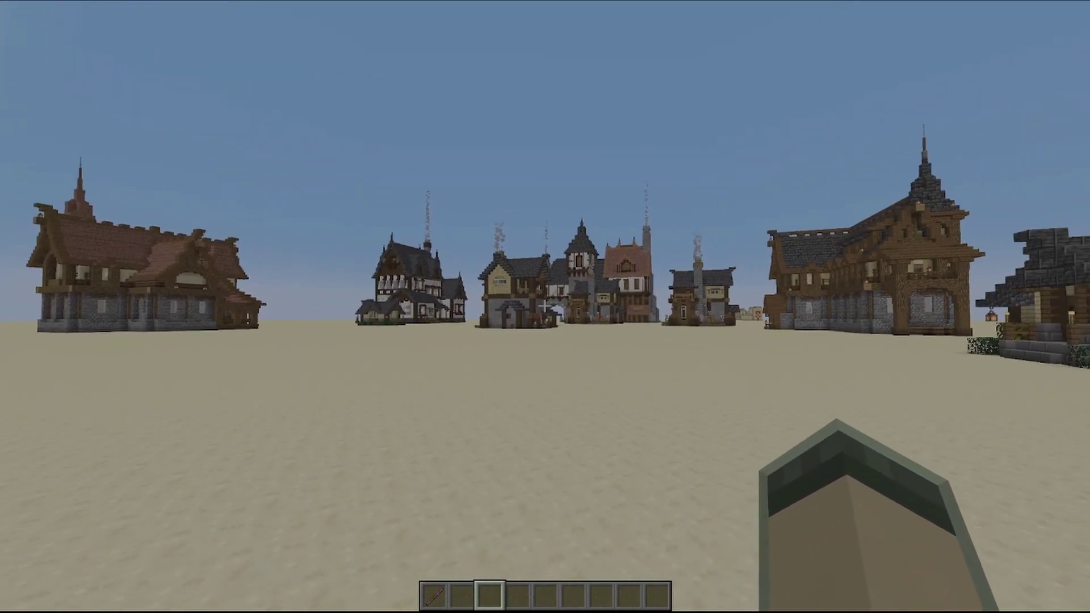
key(w)
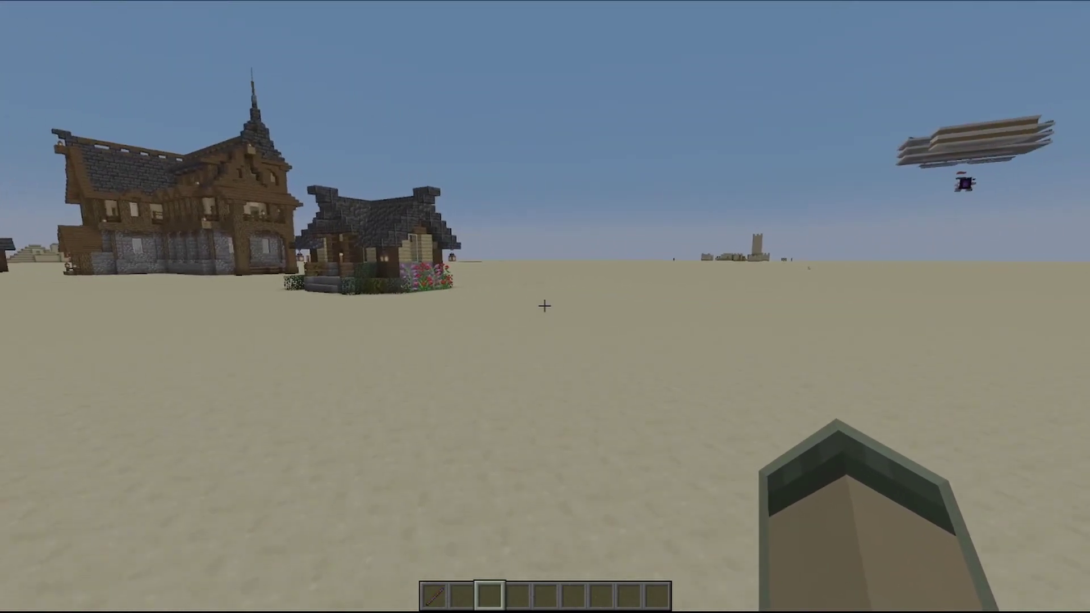
key(w)
key(d)
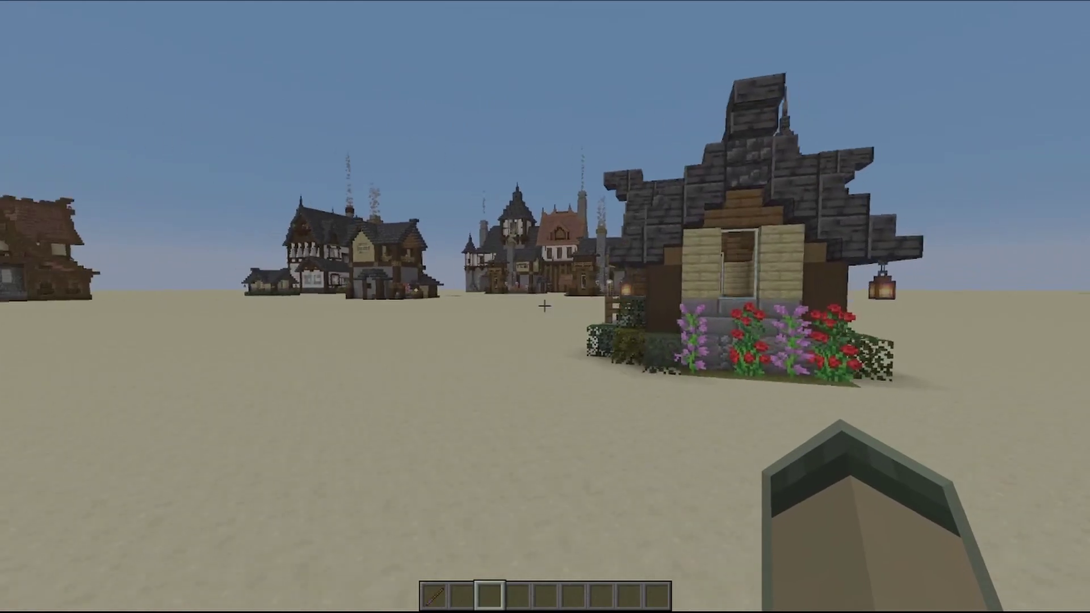
key(w)
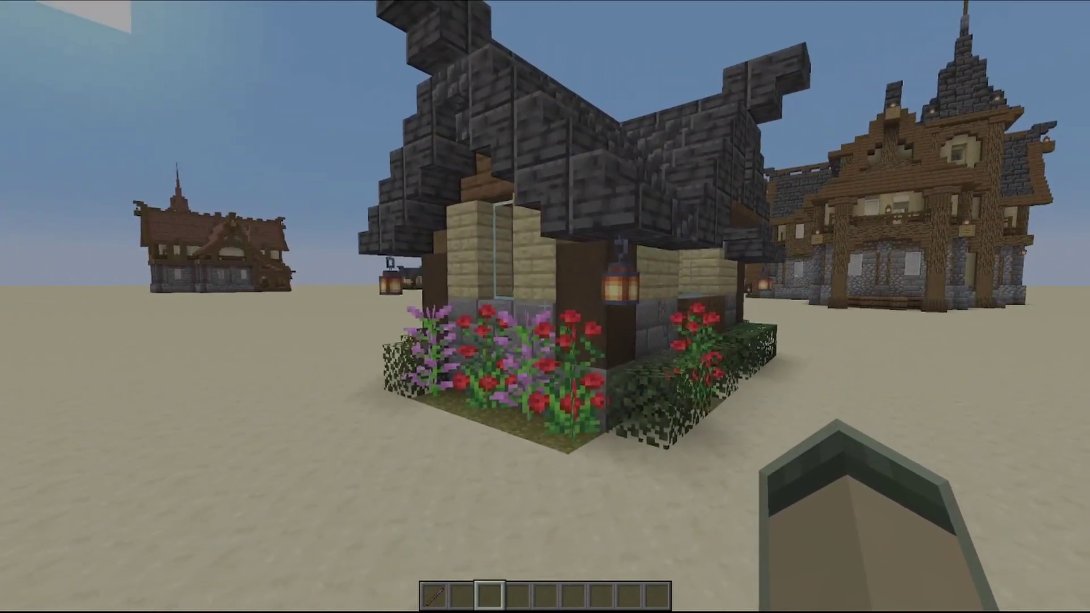
Create a new Litematica area selection named Village 1
key(m)
click(104, 179)
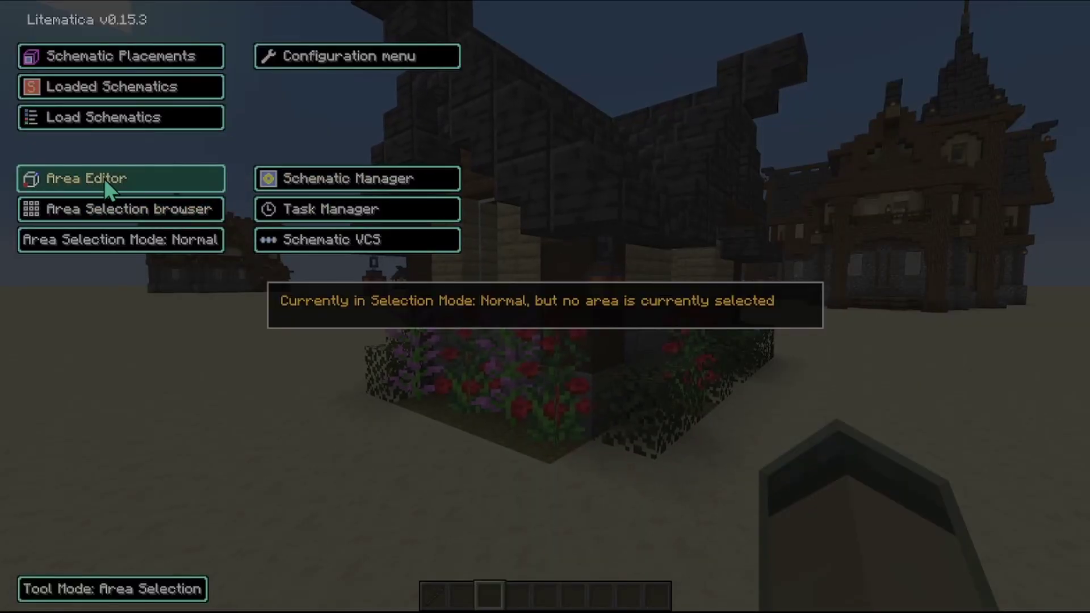
click(102, 209)
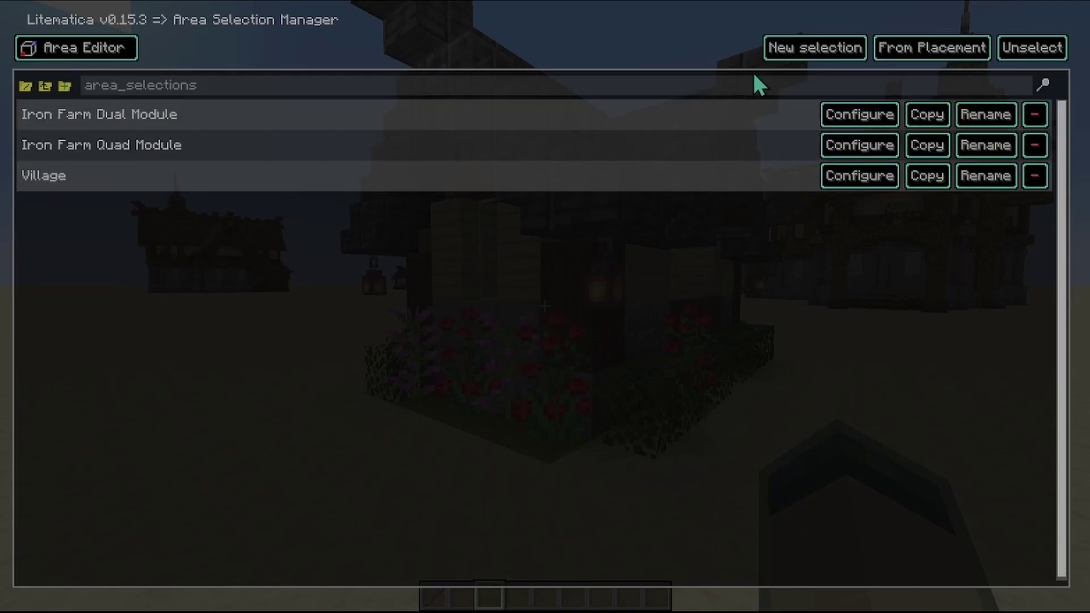
click(813, 50)
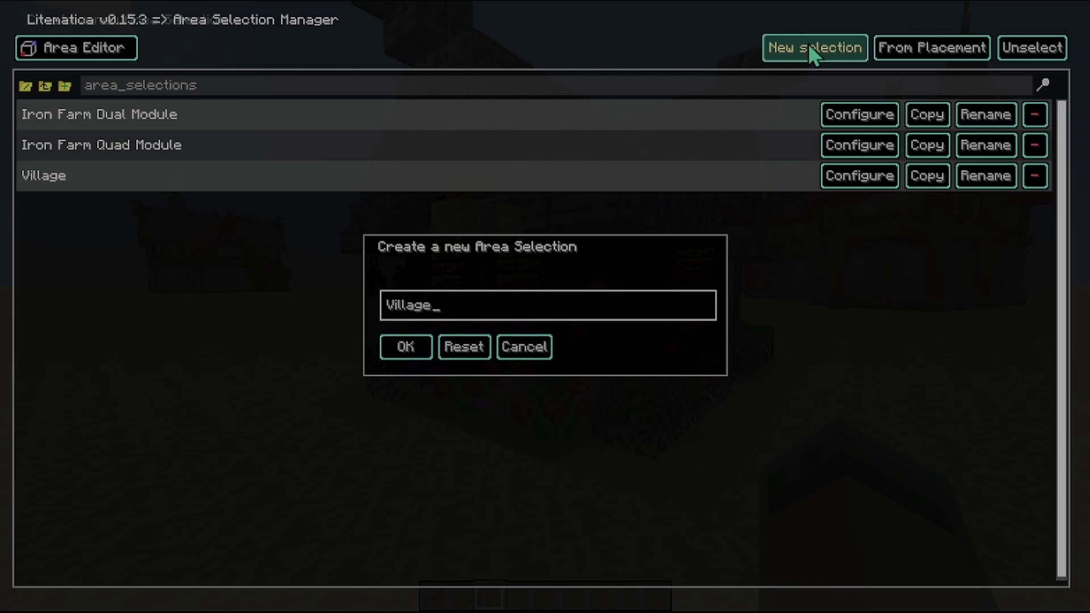
key(Return)
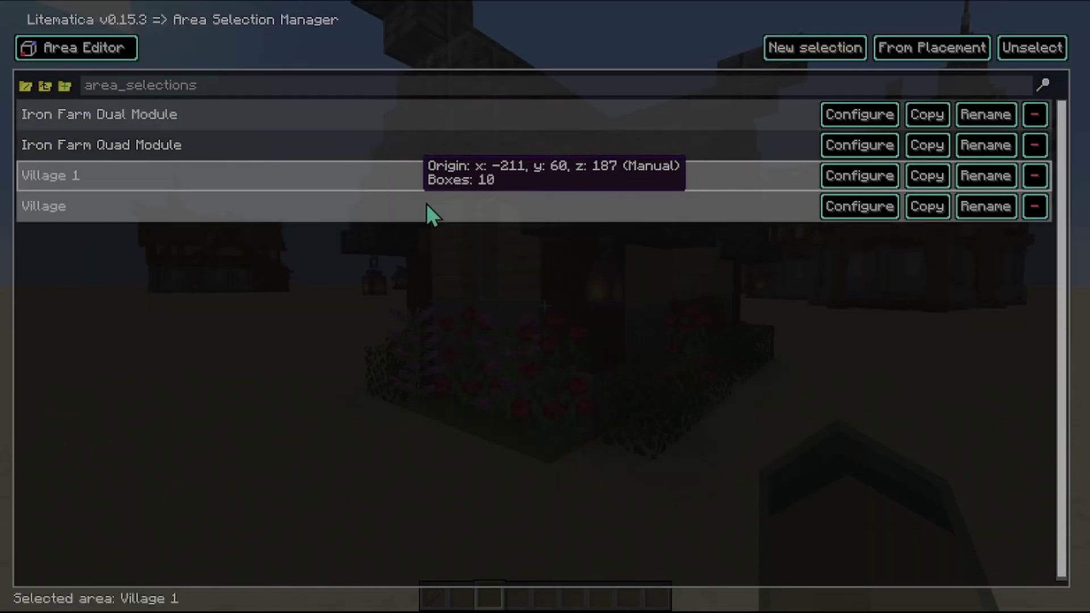
key(Escape)
key(Escape)
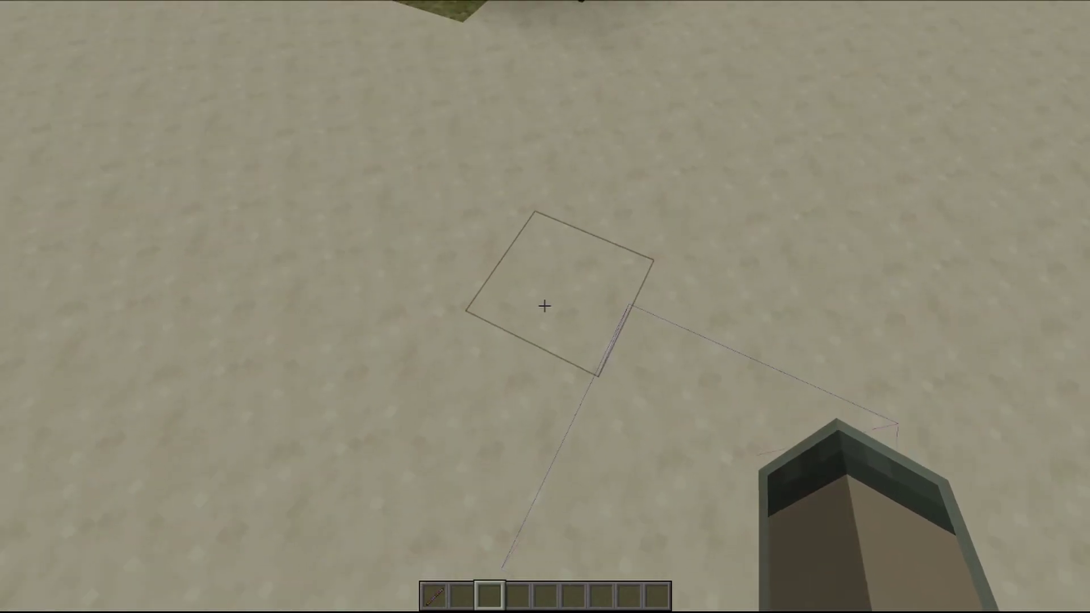
Set both corner points of the Village 1 selection so its box closely encloses the small slate-roofed cottage
key(space)
key(w)
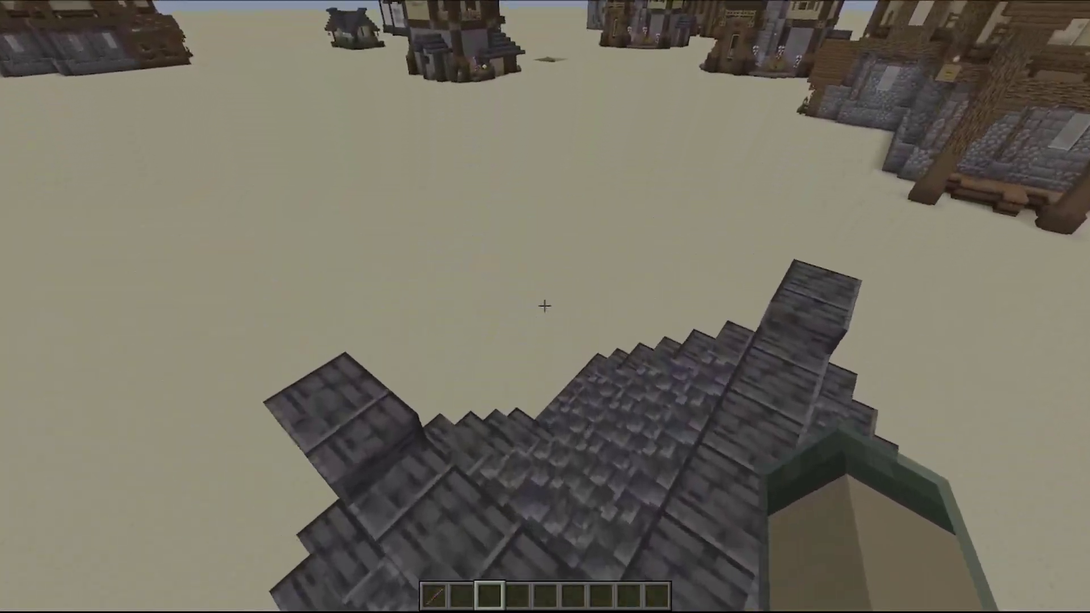
key(s)
key(space)
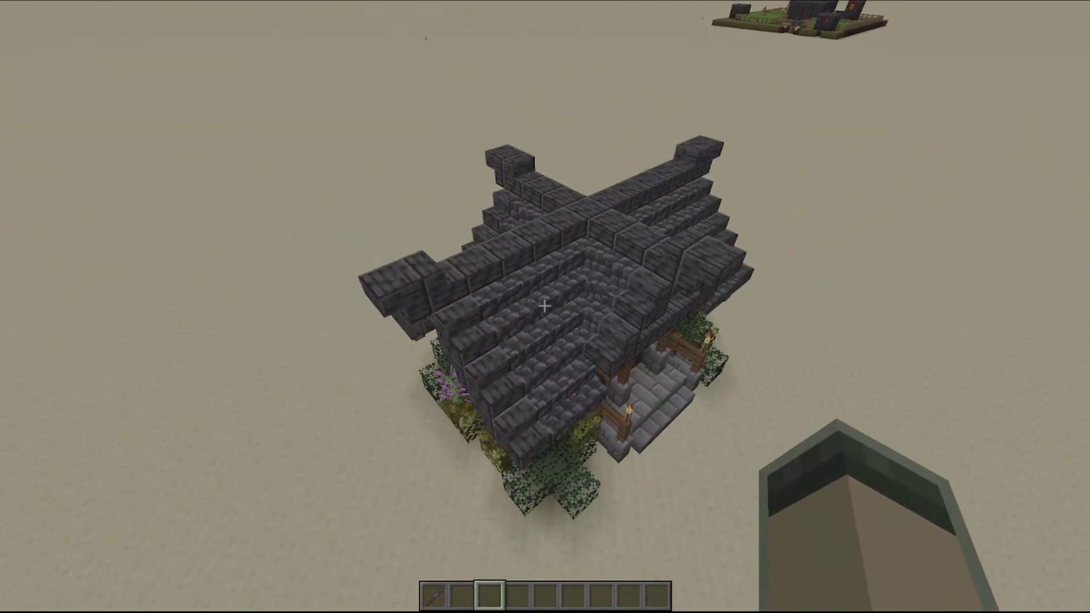
key(n)
key(w)
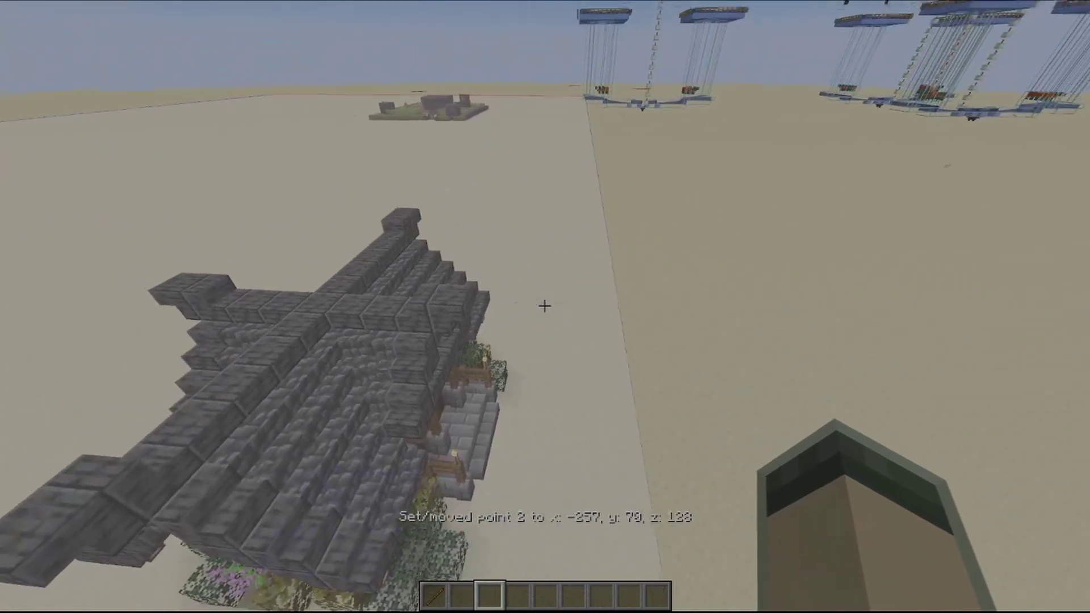
key(s)
key(d)
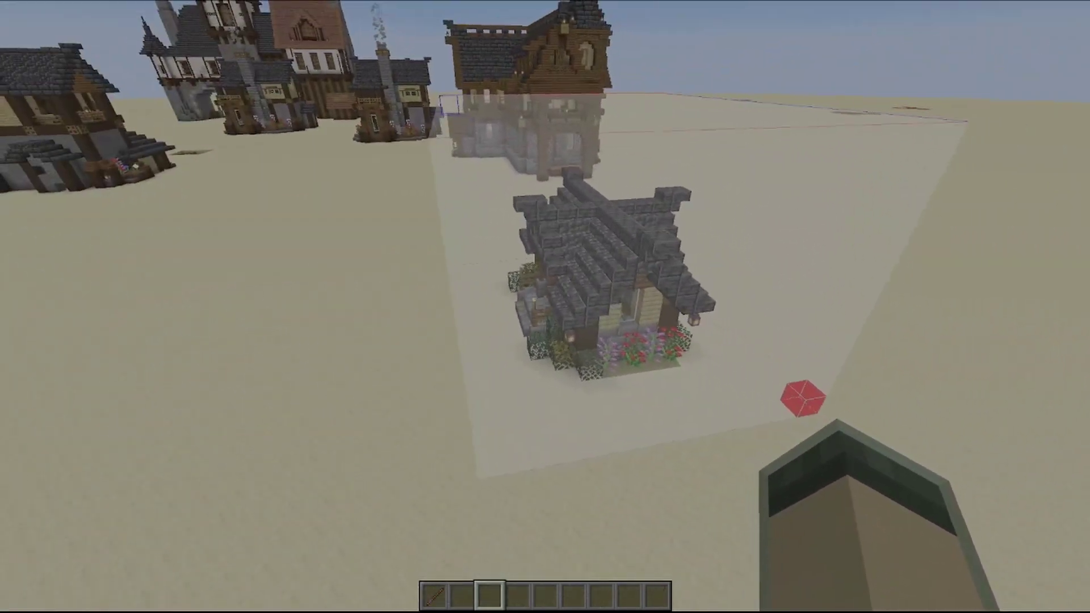
key(n)
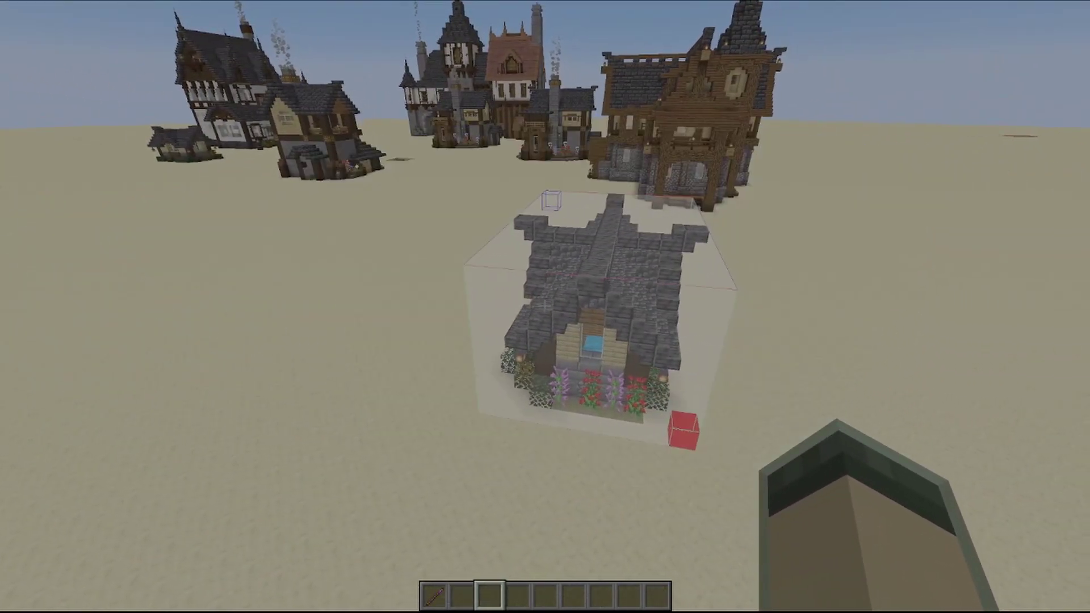
key(d)
key(shift)
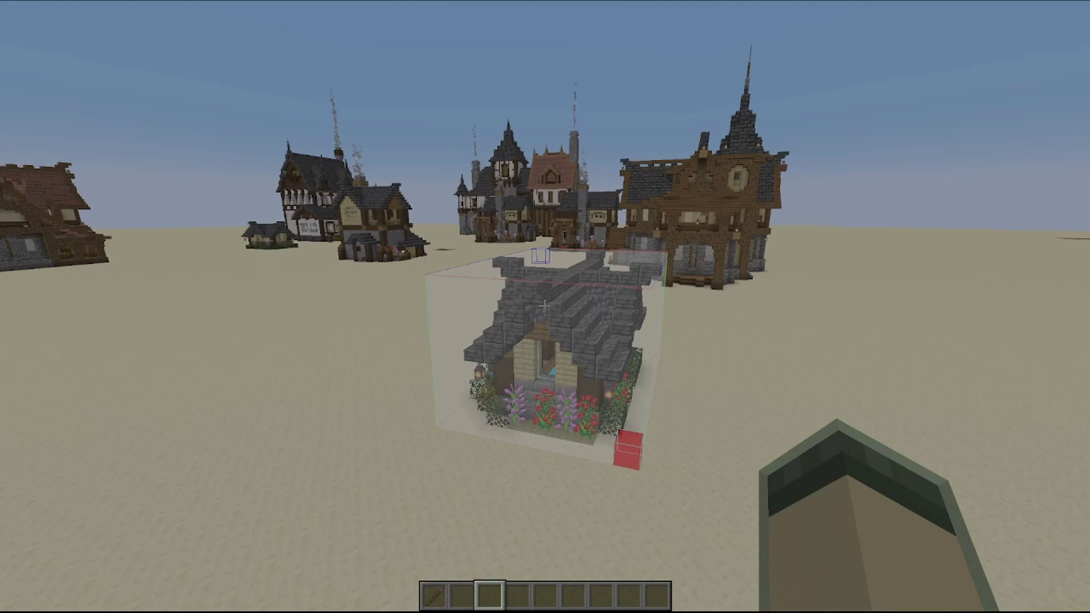
Replace sandstone with air in the WorldEdit selection using //replace sandstone air
key(slash)
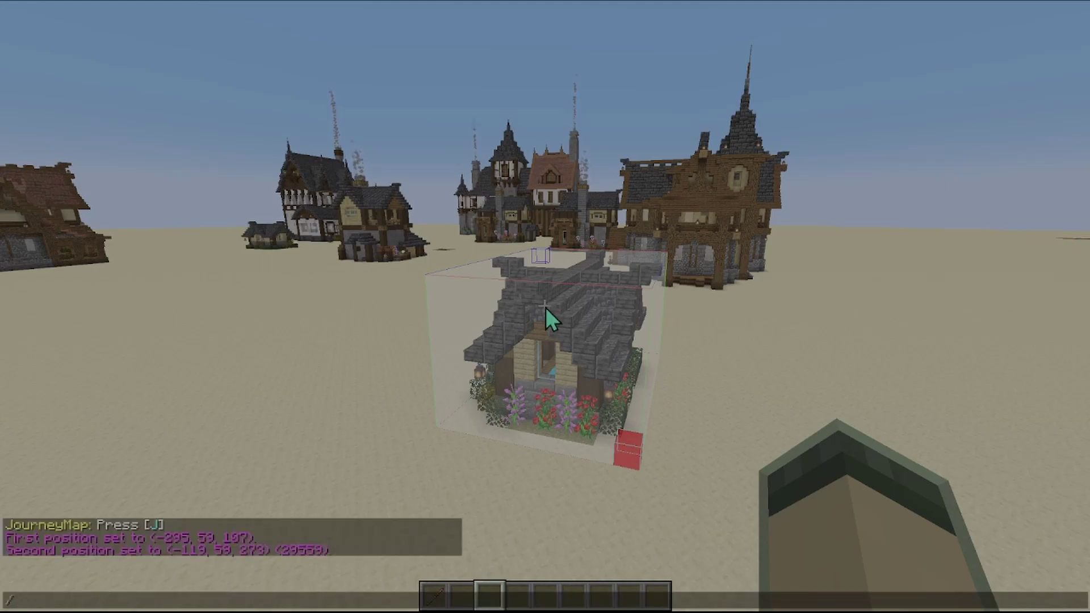
text(/br)
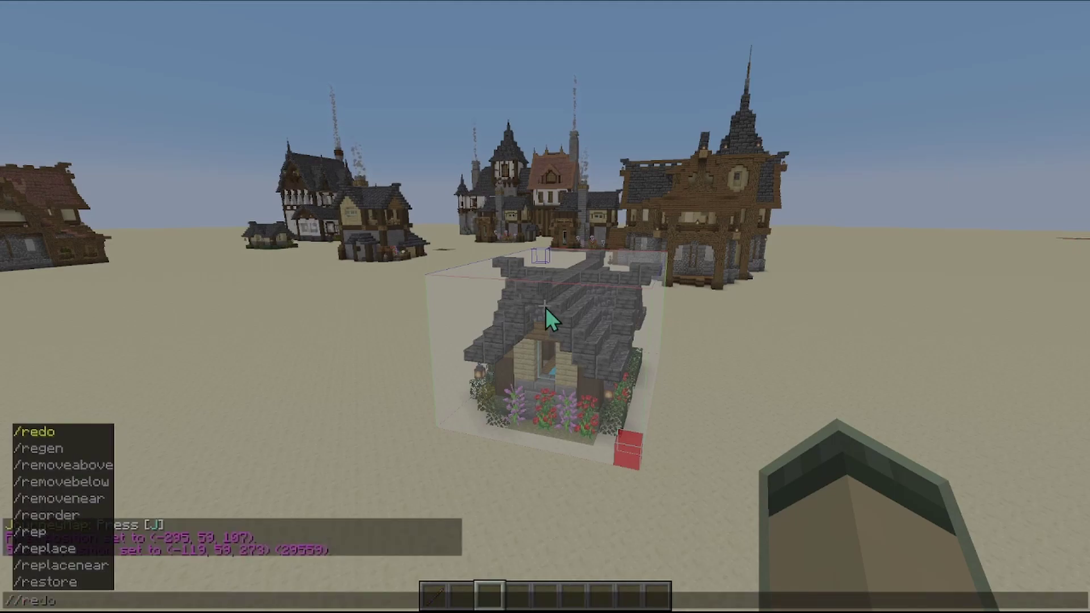
text(place )
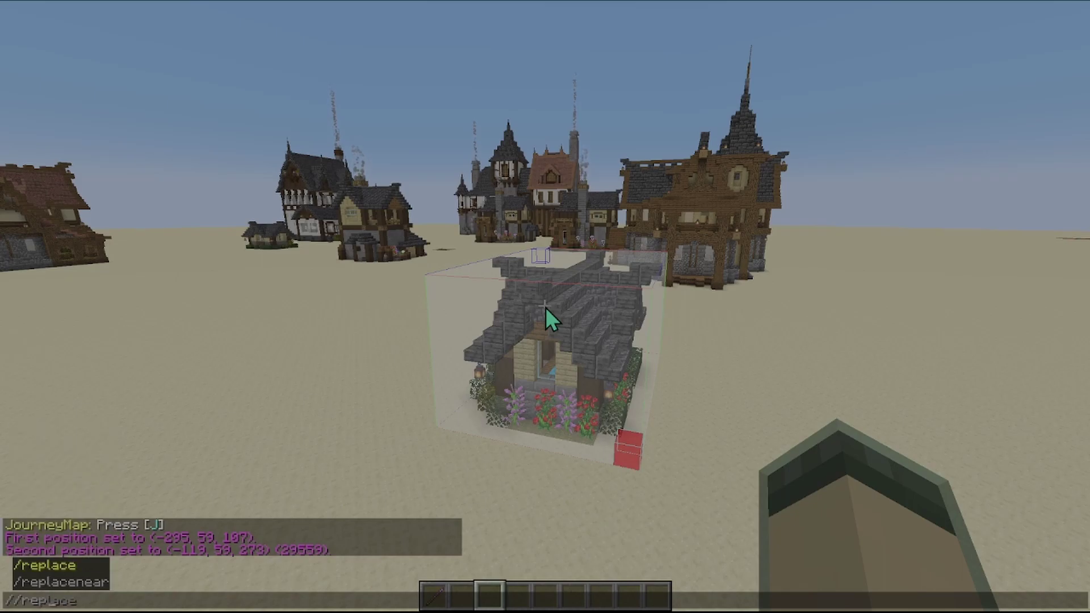
text(sand)
key(BackSpace)
text(stone air)
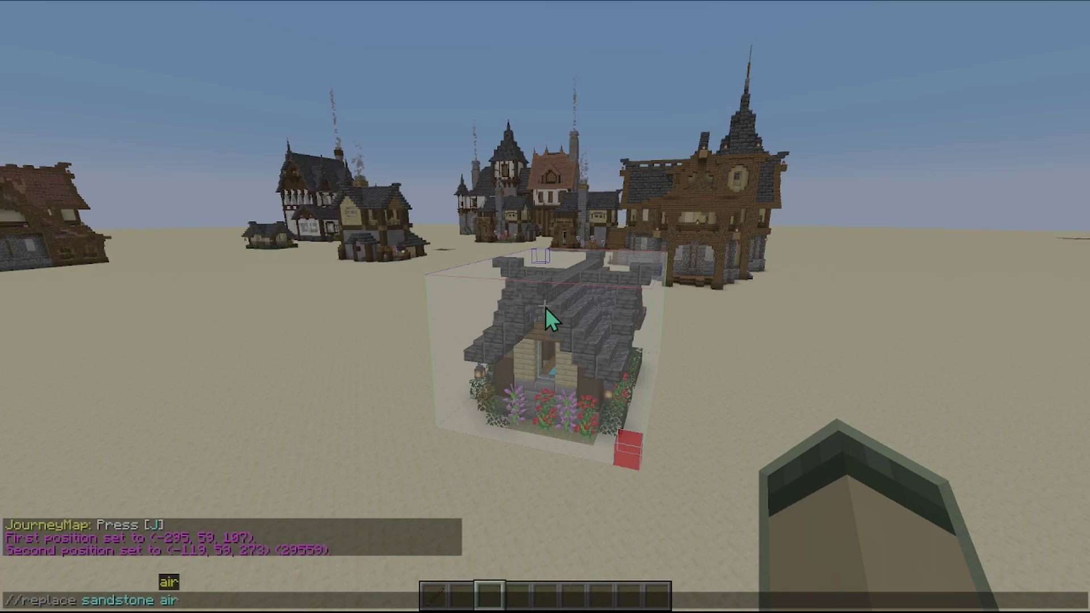
key(Return)
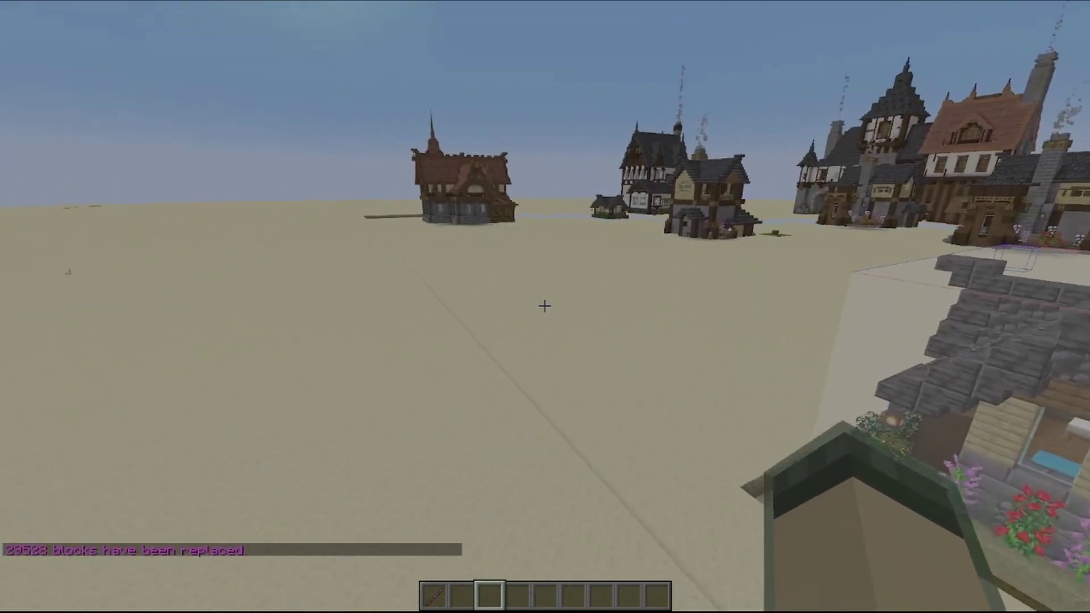
Fly to the large white timber-framed house and add a sub-region named TownHall to the Village 1 selection
key(w)
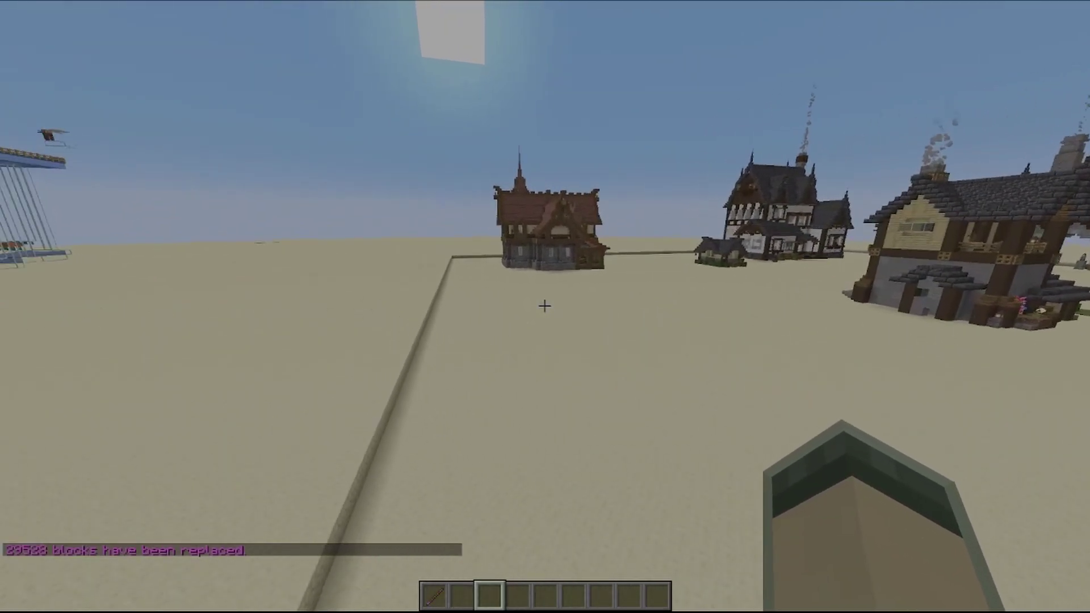
key(w)
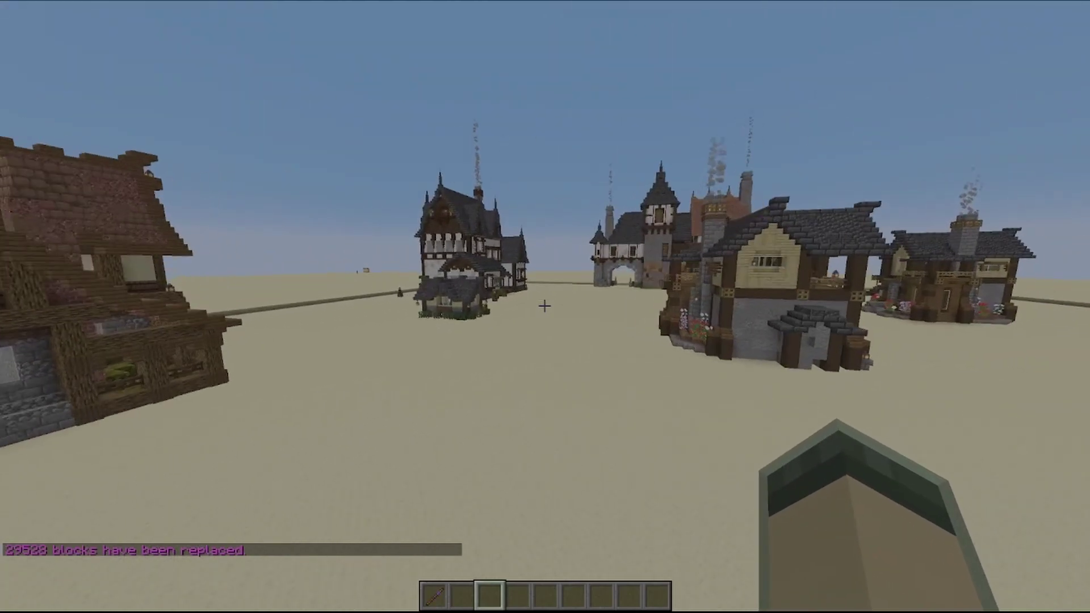
key(w)
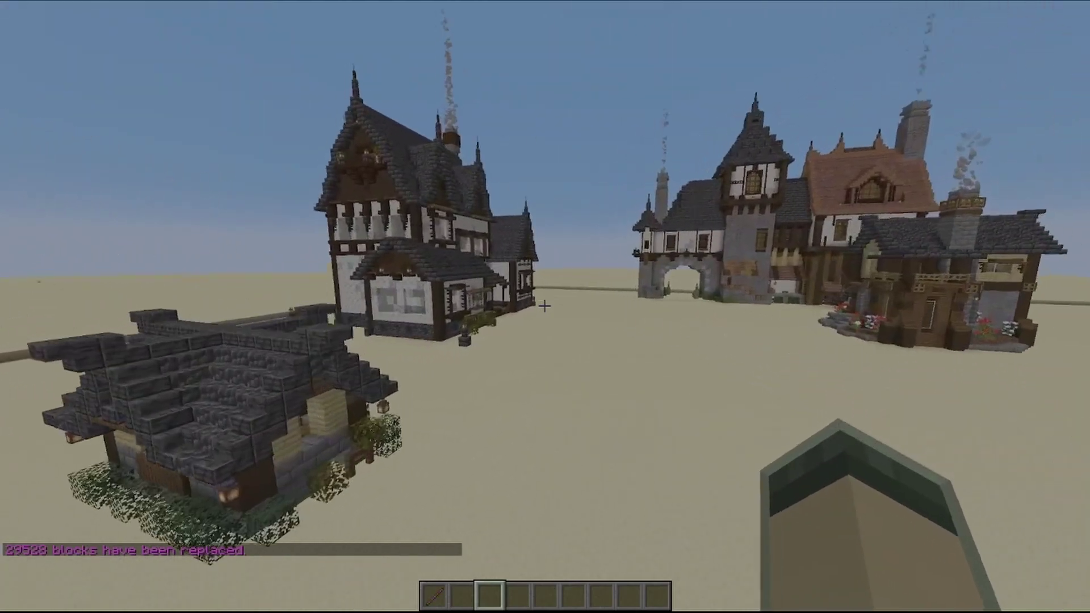
key(w)
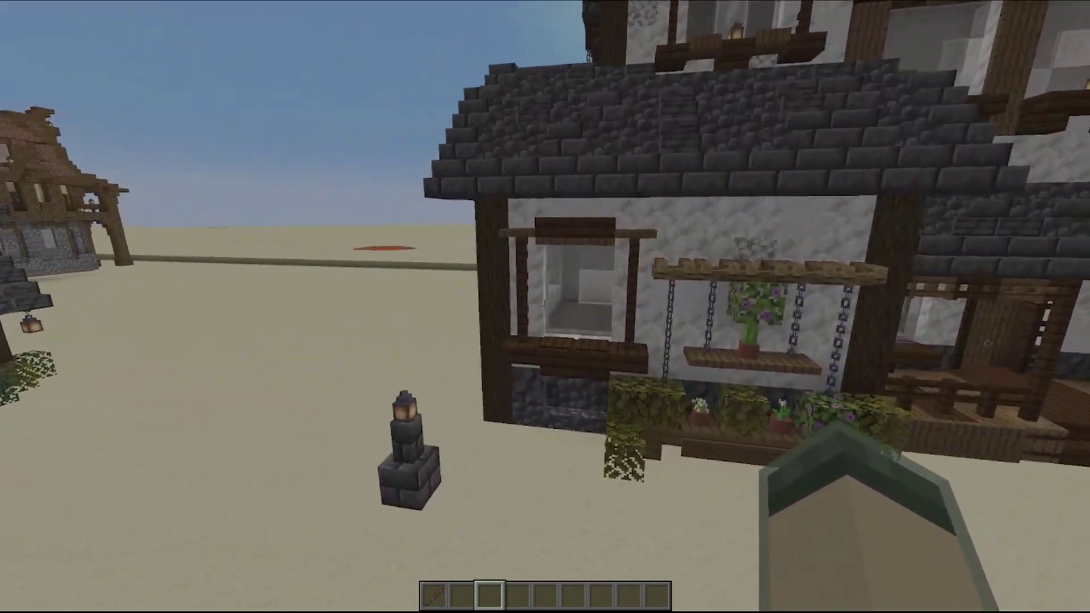
key(m)
click(112, 176)
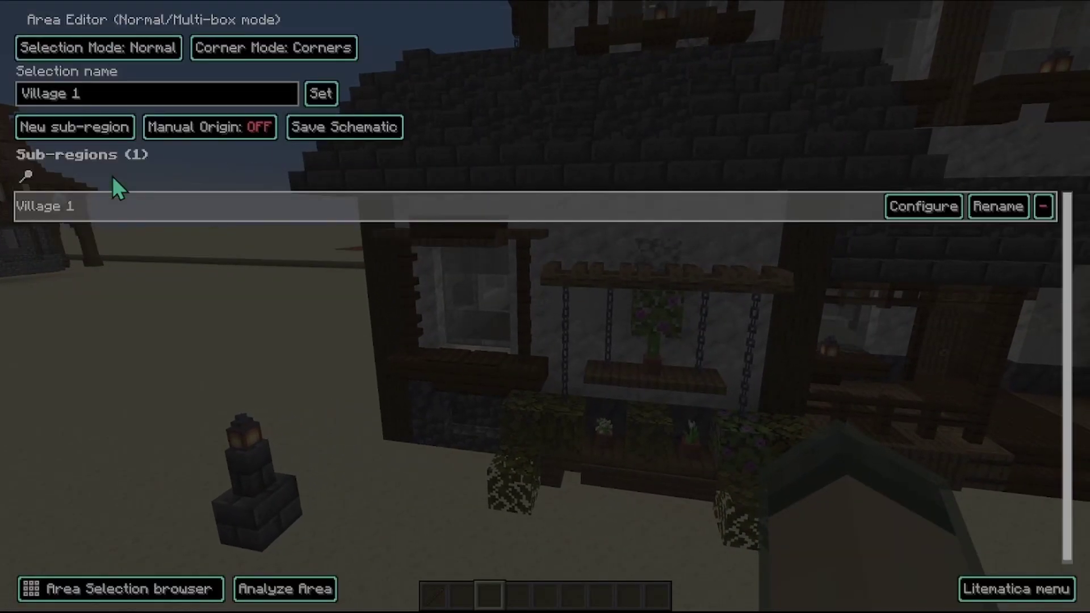
click(88, 125)
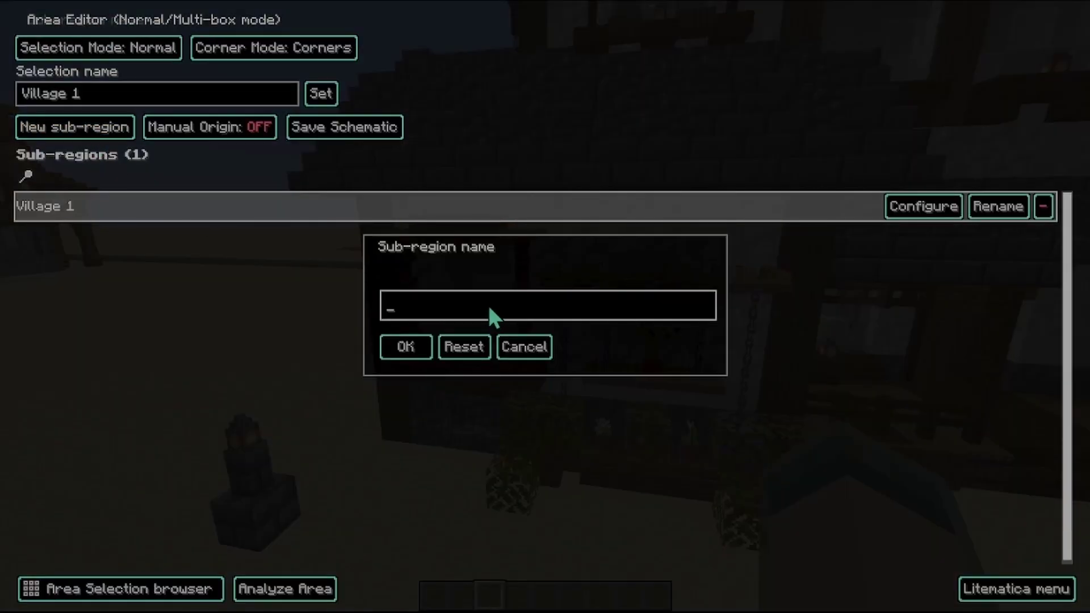
text(To)
key(BackSpace)
text(ownHall)
key(Return)
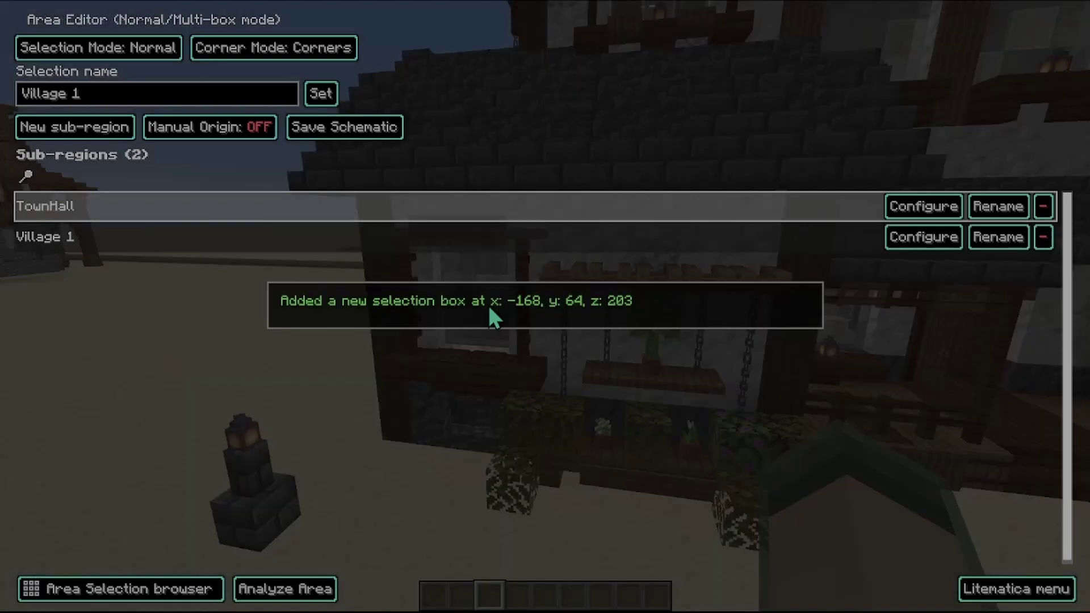
key(Escape)
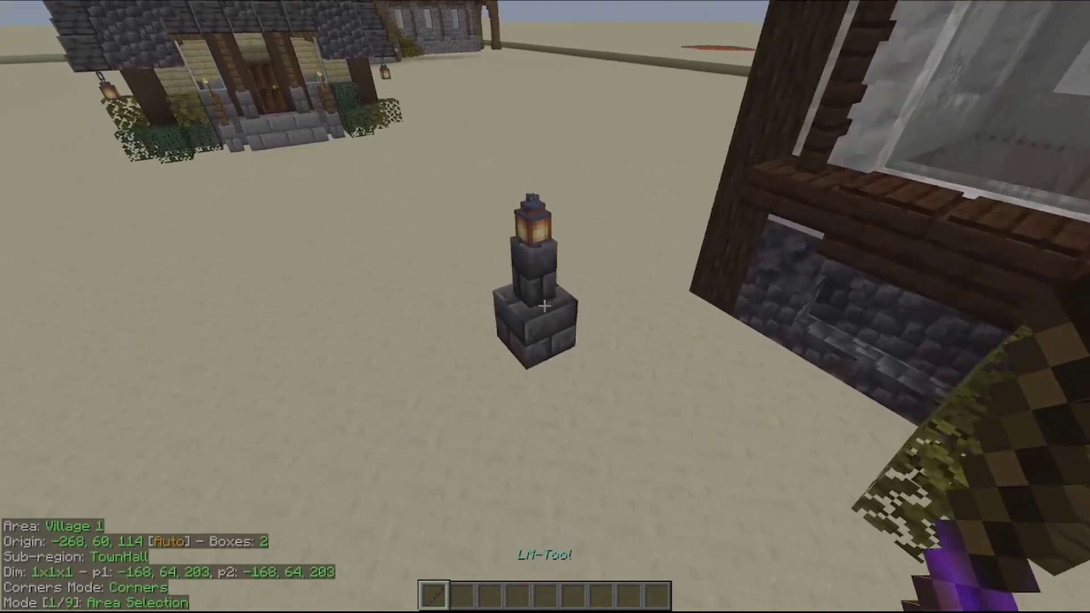
Set the TownHall corners at -162, 60, 196 by the lantern post and at -132, 92, 227, and check the box encloses the house
click(545, 306)
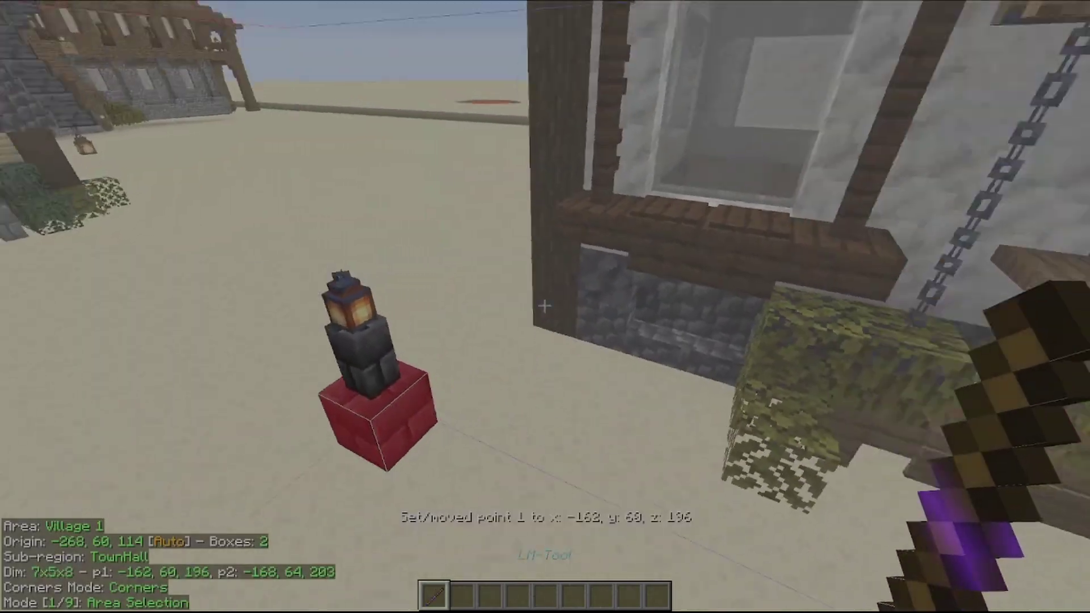
right_click(544, 306)
key(s)
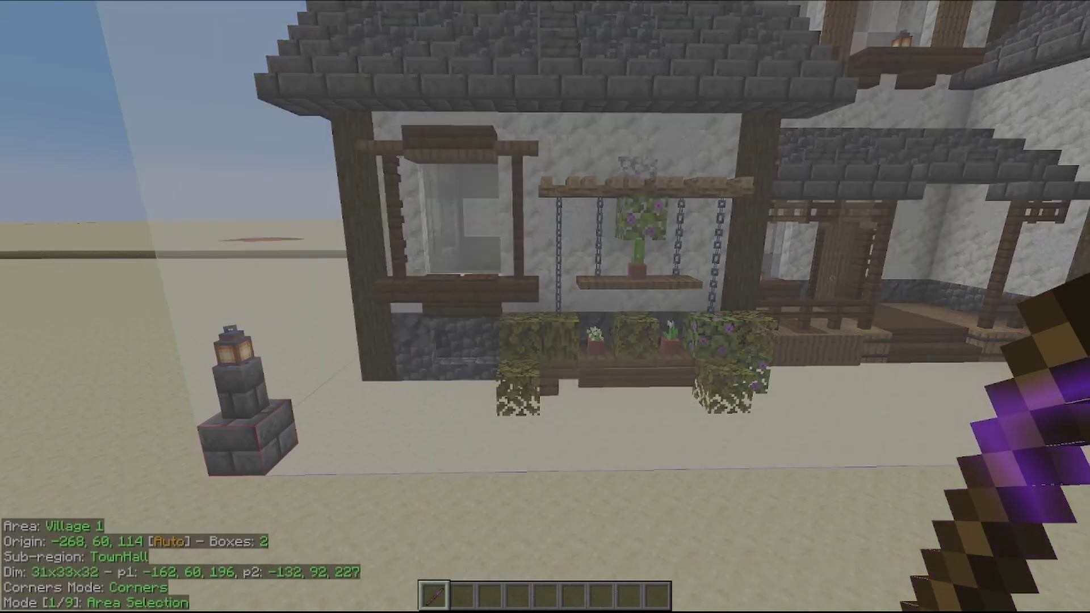
key(s)
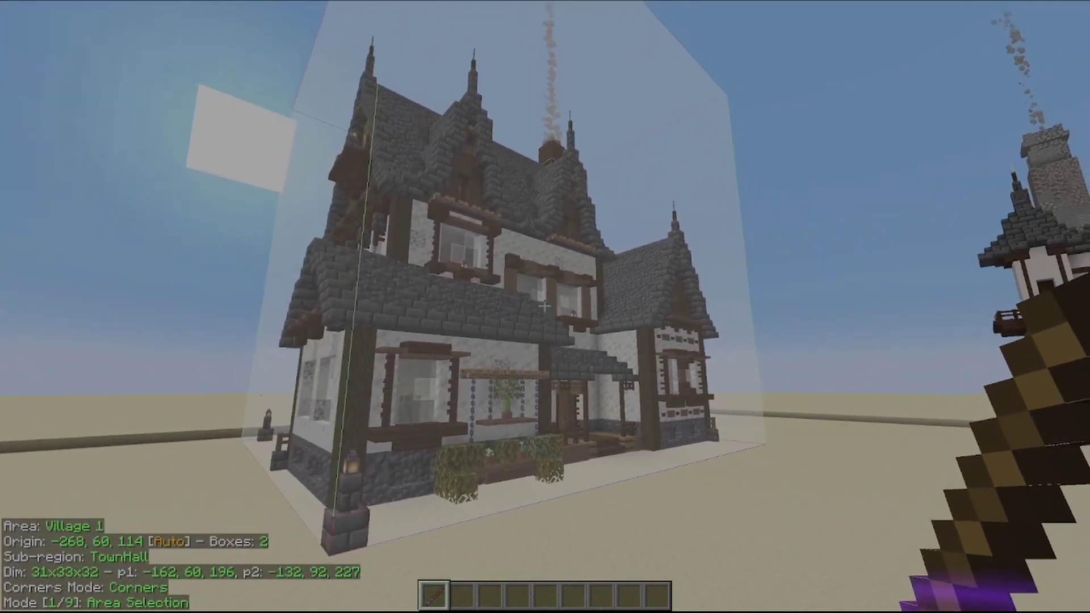
key(s)
key(a)
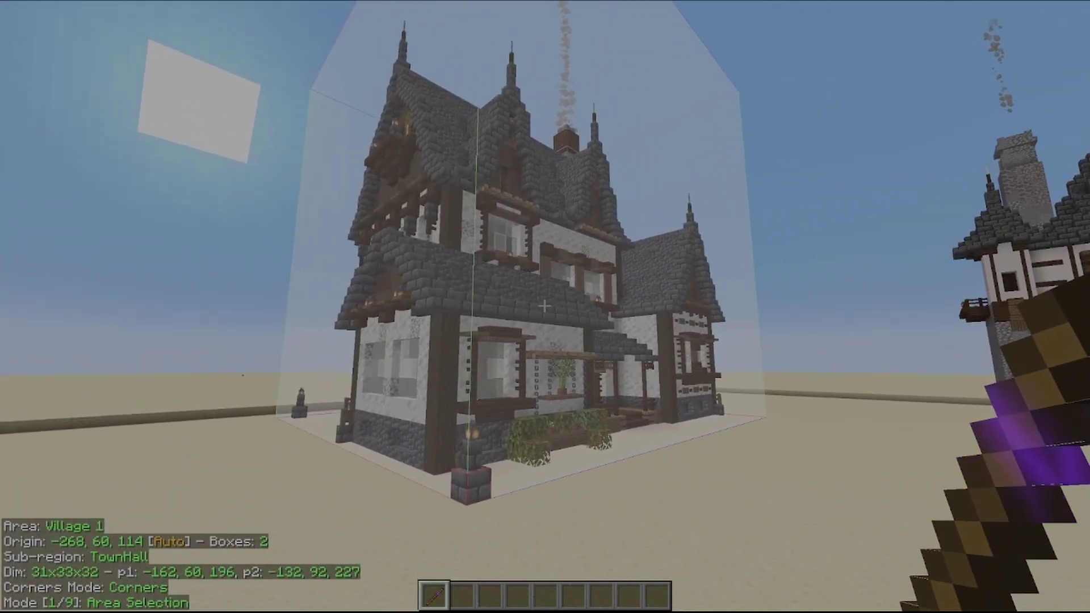
key(a)
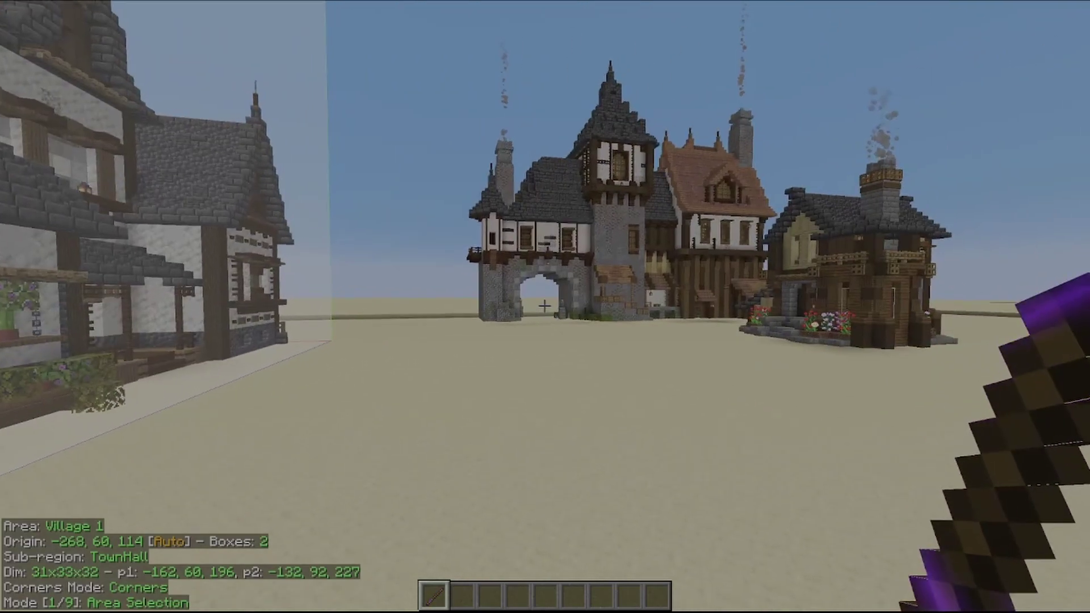
key(w)
key(w)
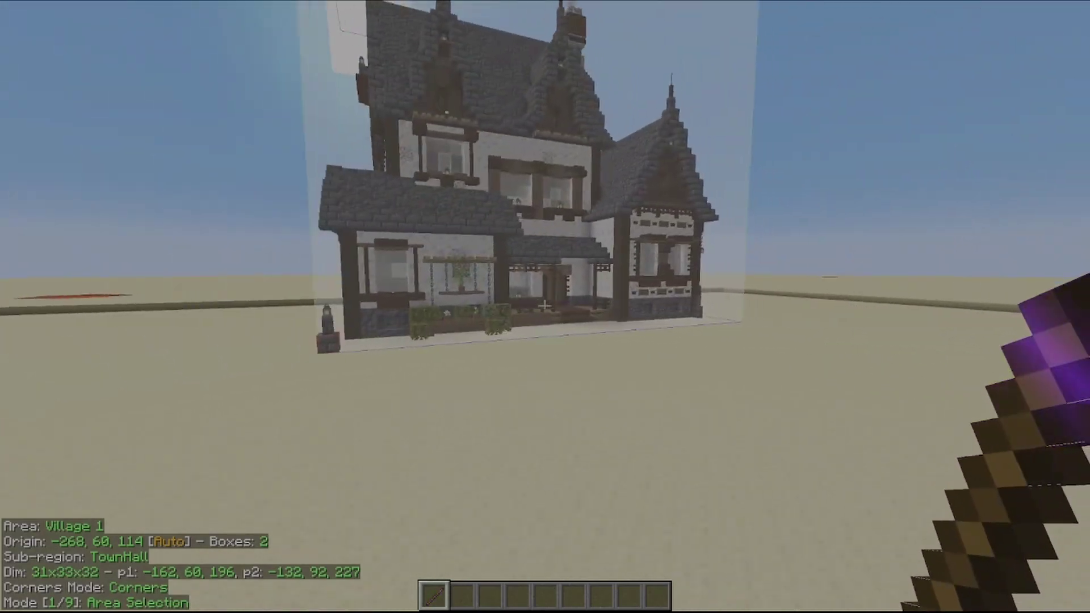
Add a sub-region named asdgff around the flower-fronted timber house, with corners at -223, 60, 210 and -205, 76, 228
key(w)
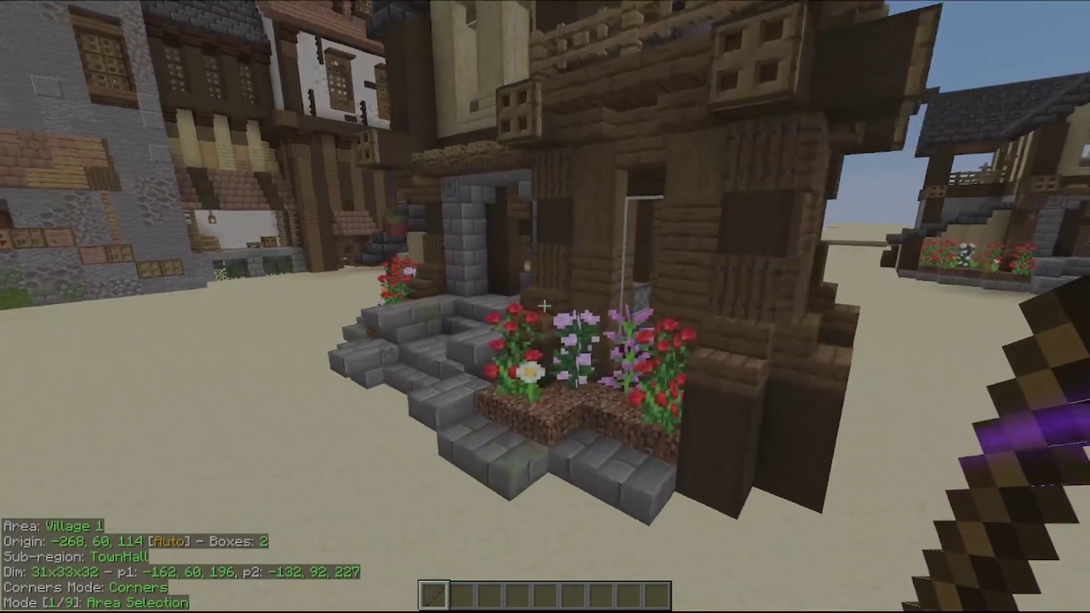
key(m)
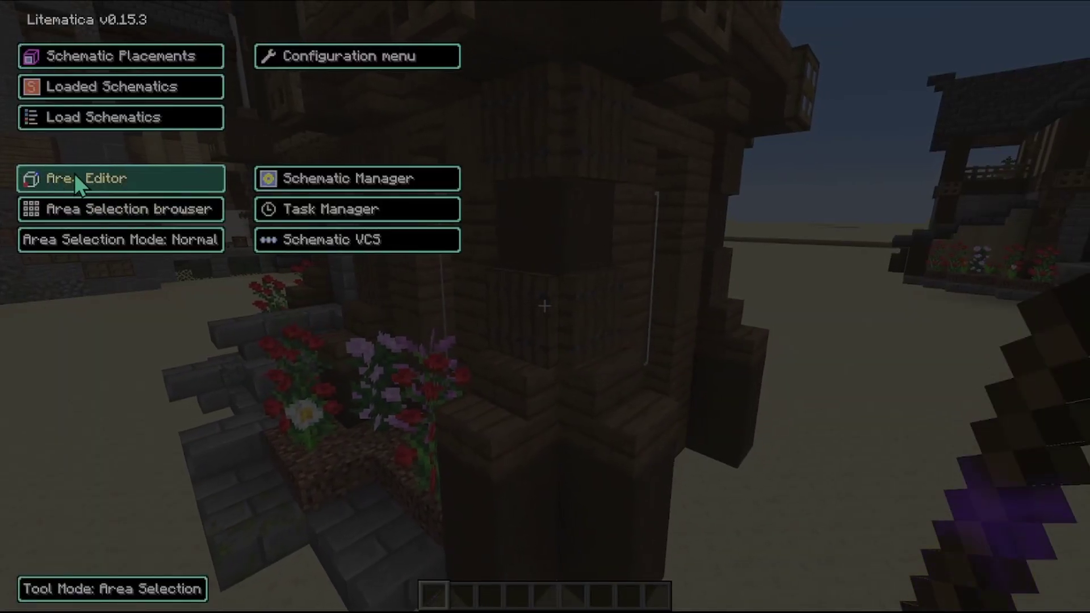
click(74, 175)
click(74, 132)
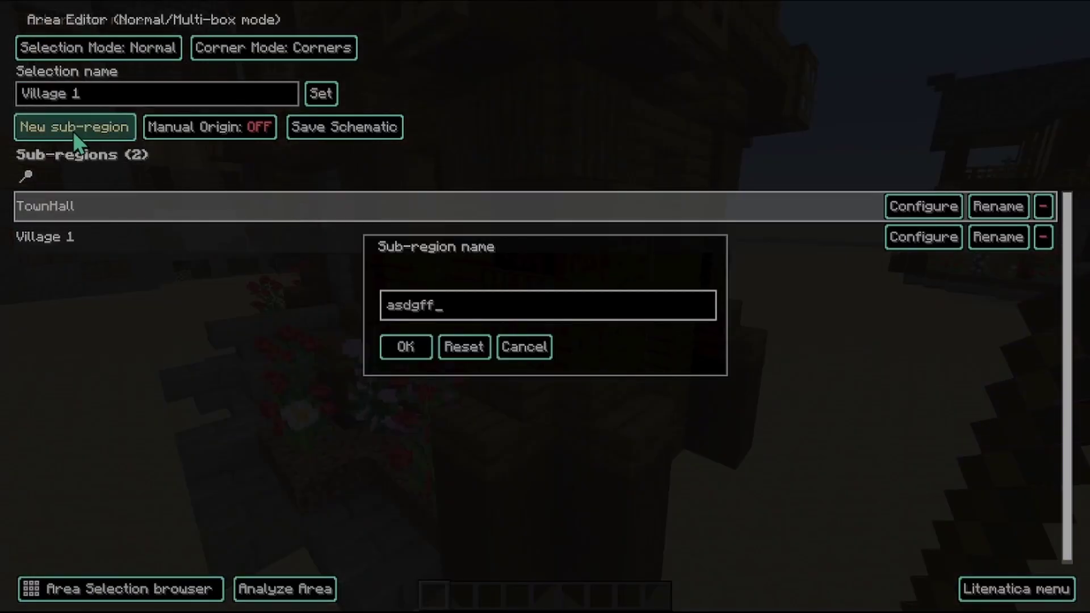
key(Return)
key(Escape)
click(544, 306)
right_click(544, 306)
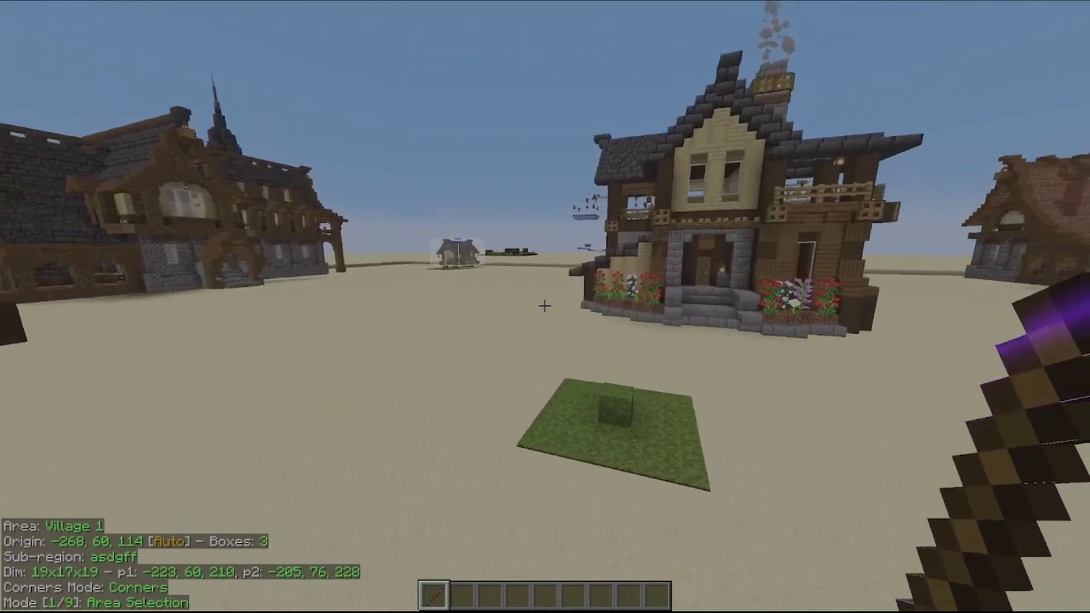
Go to the raised grass block and turn on the Village 1 selection's manual origin there, at -211, 60, 187
key(w)
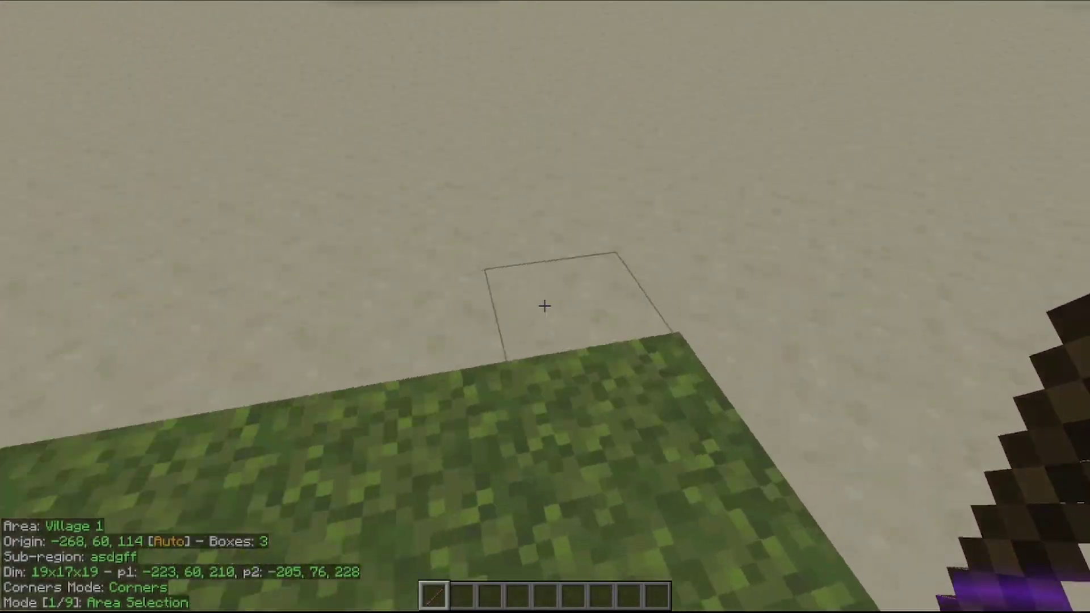
key(w)
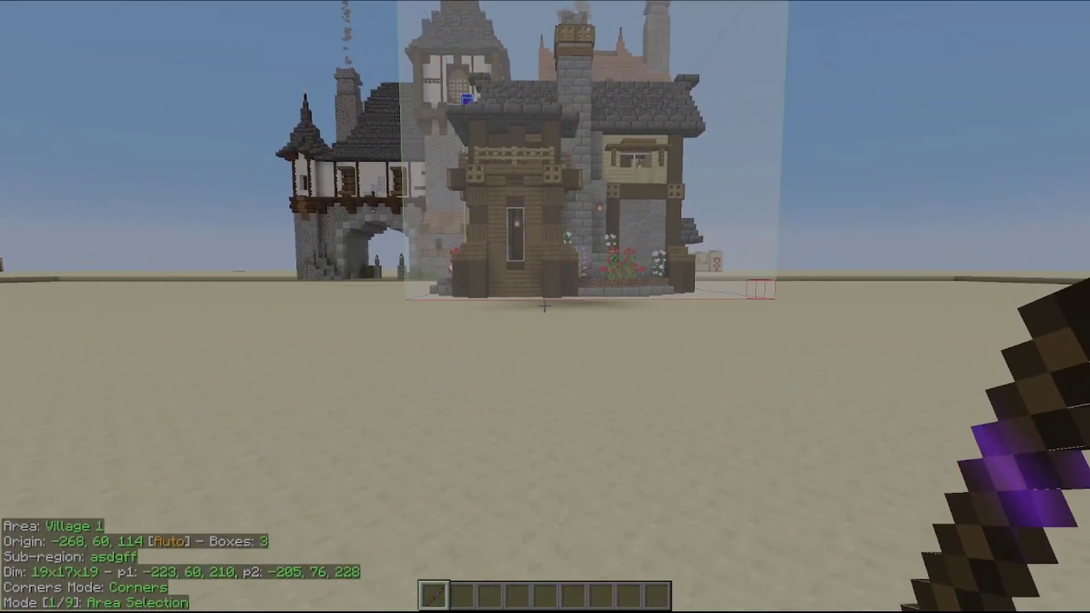
key(m)
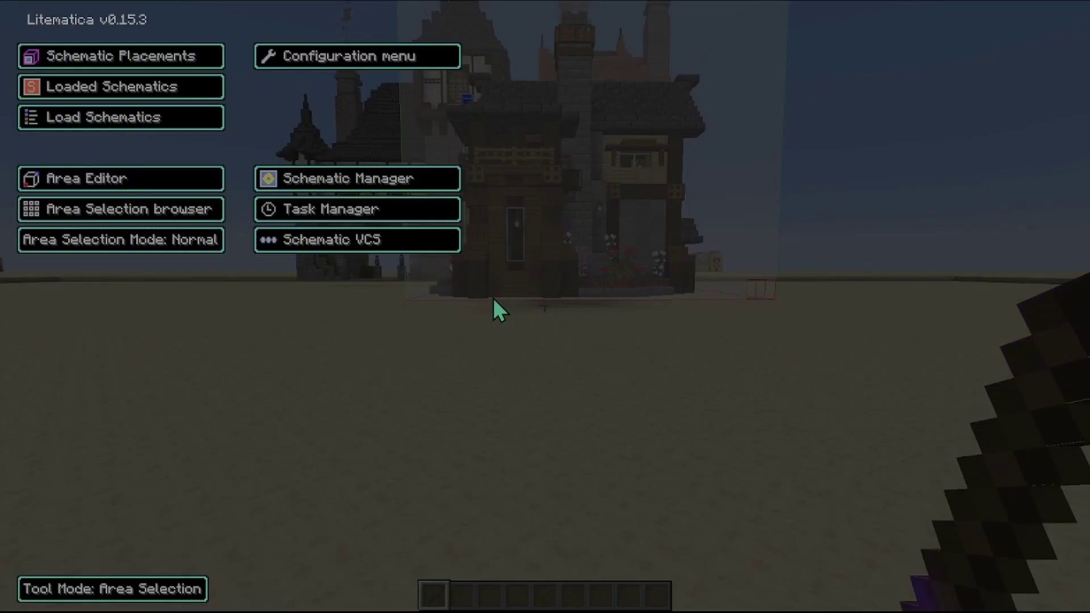
click(147, 181)
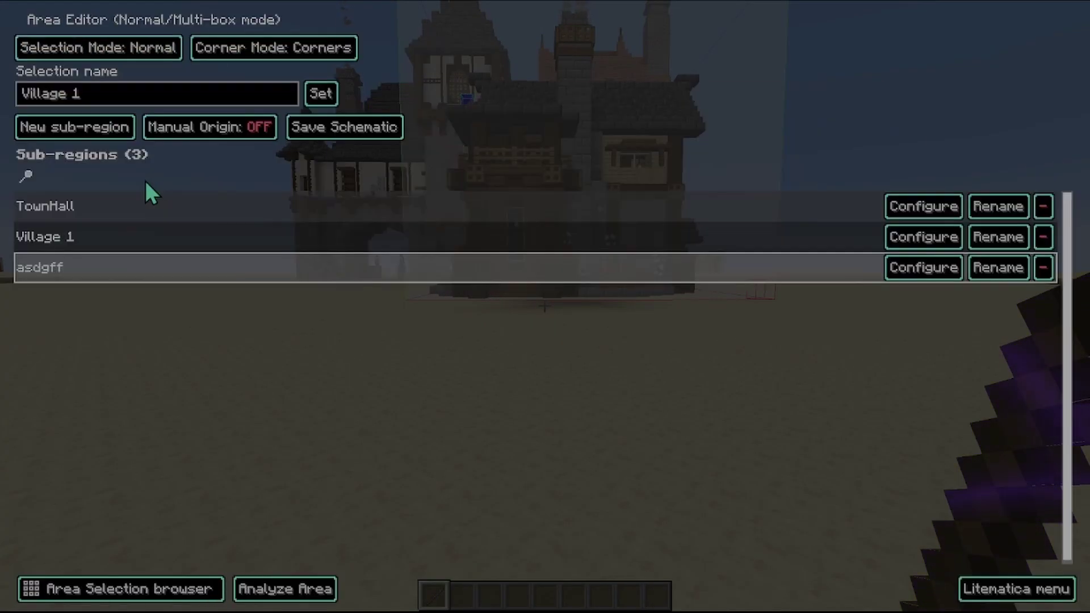
click(264, 132)
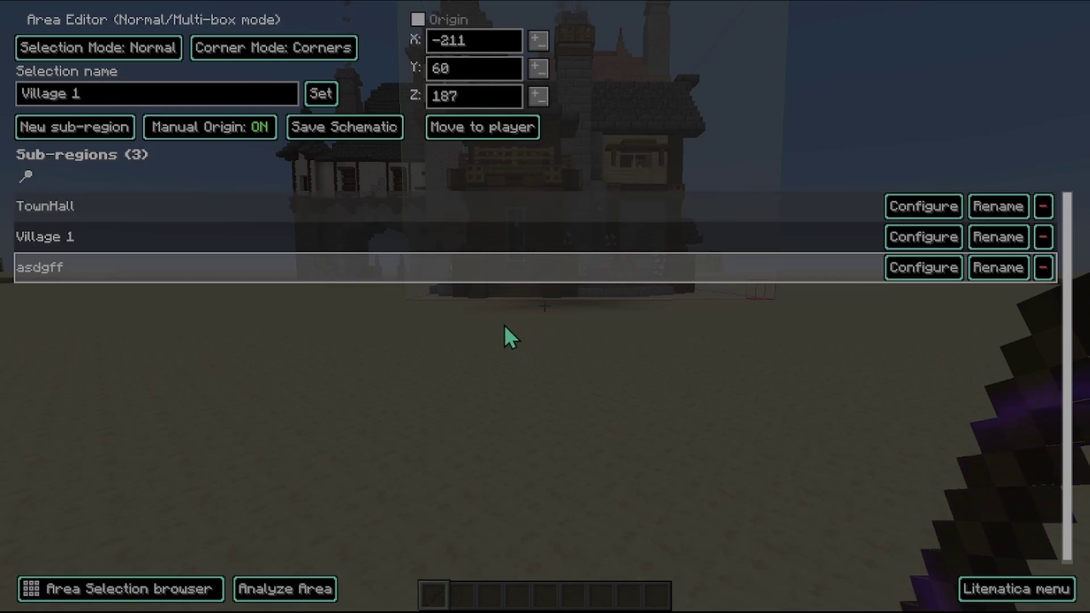
key(Escape)
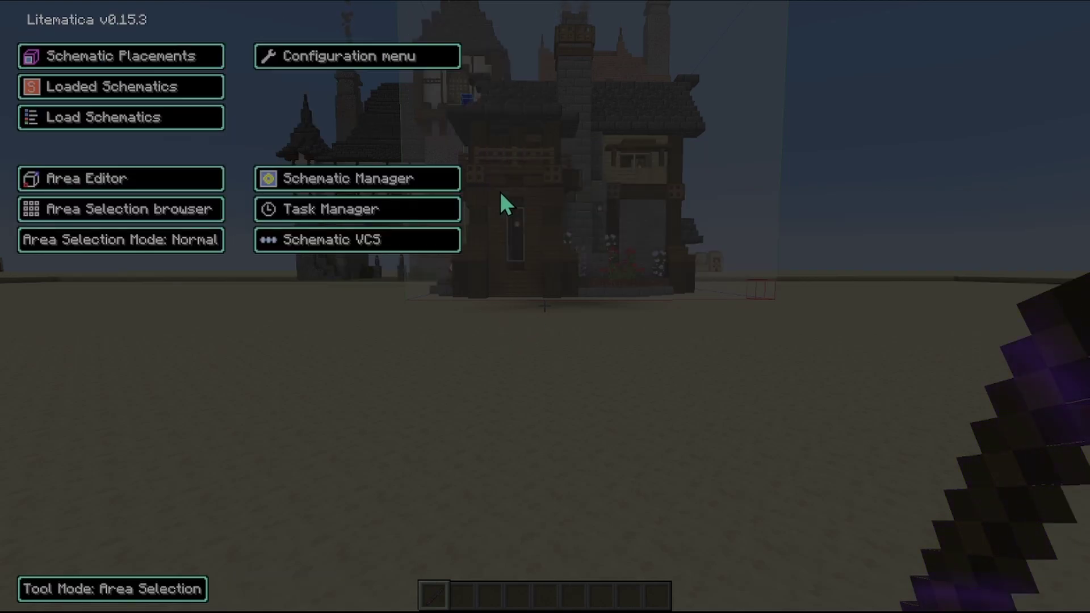
key(Escape)
key(Escape)
key(Escape)
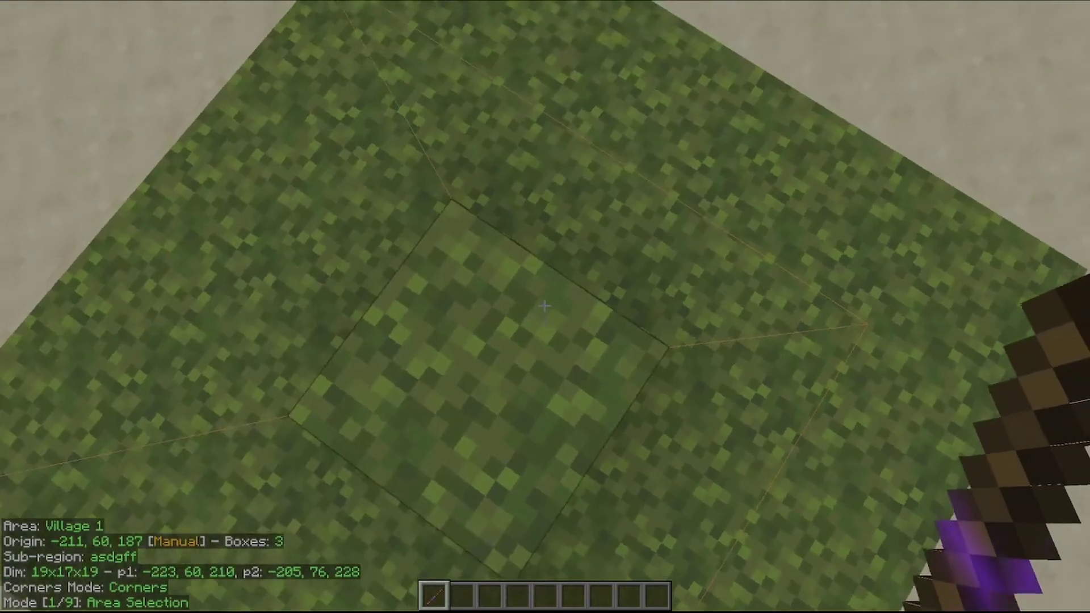
Fly out to the edge of the village and make the saved Village area selection the active one
key(w)
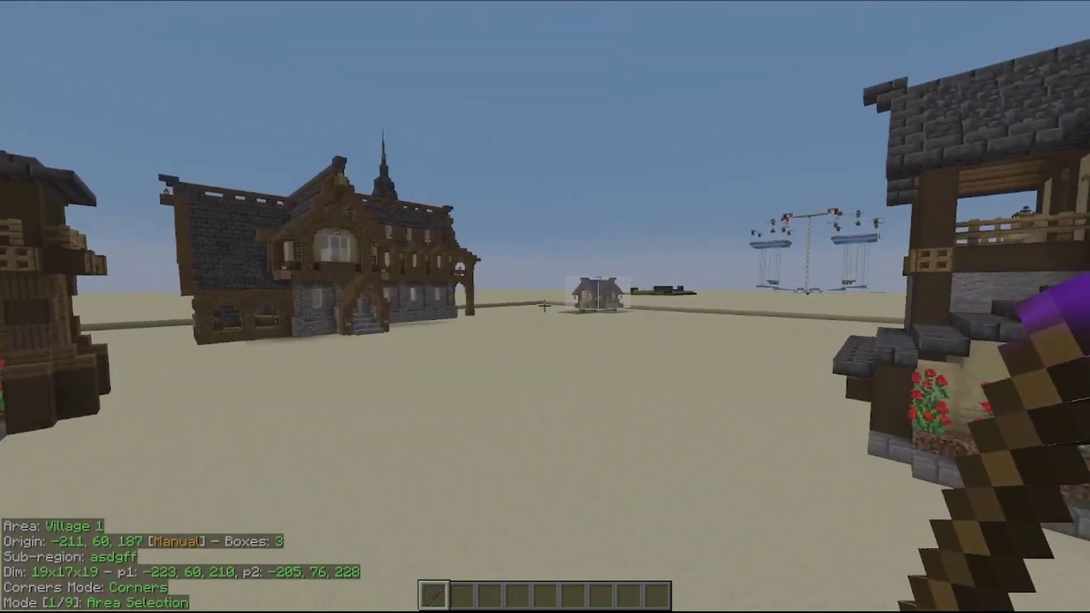
key(w)
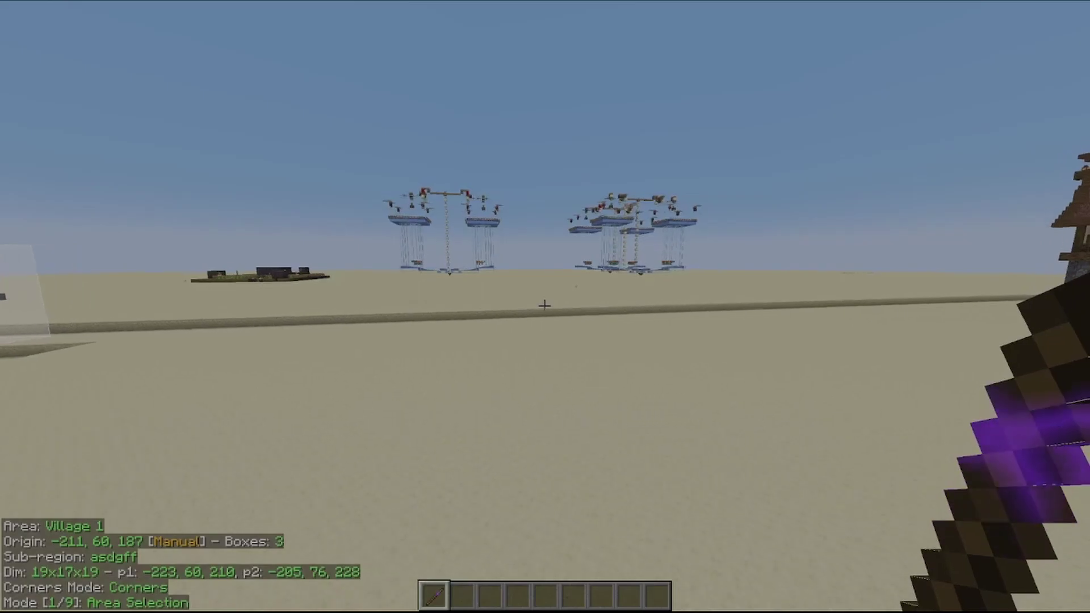
key(w)
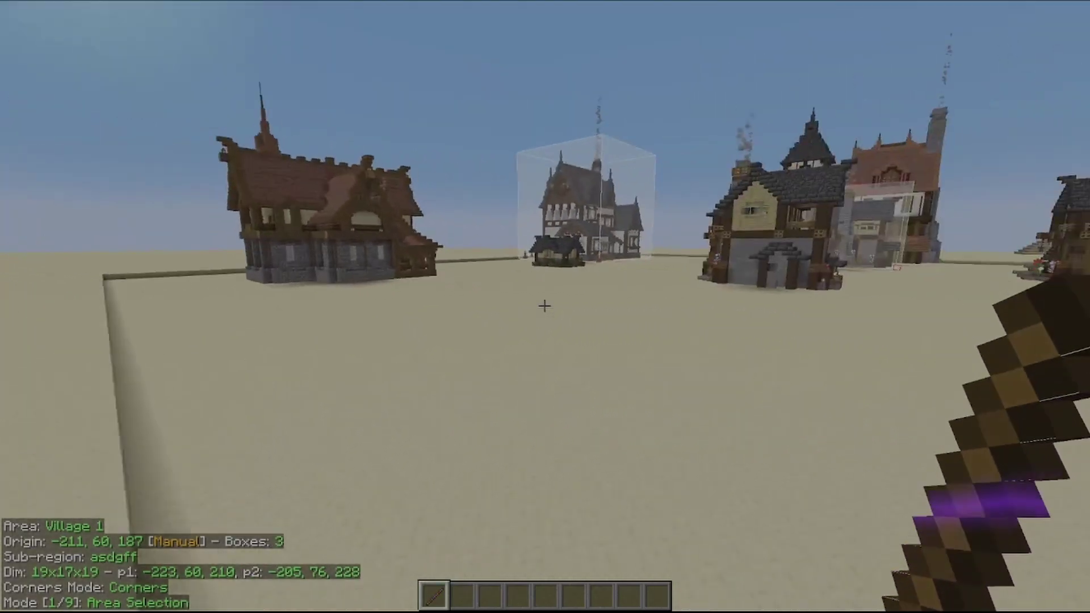
key(m)
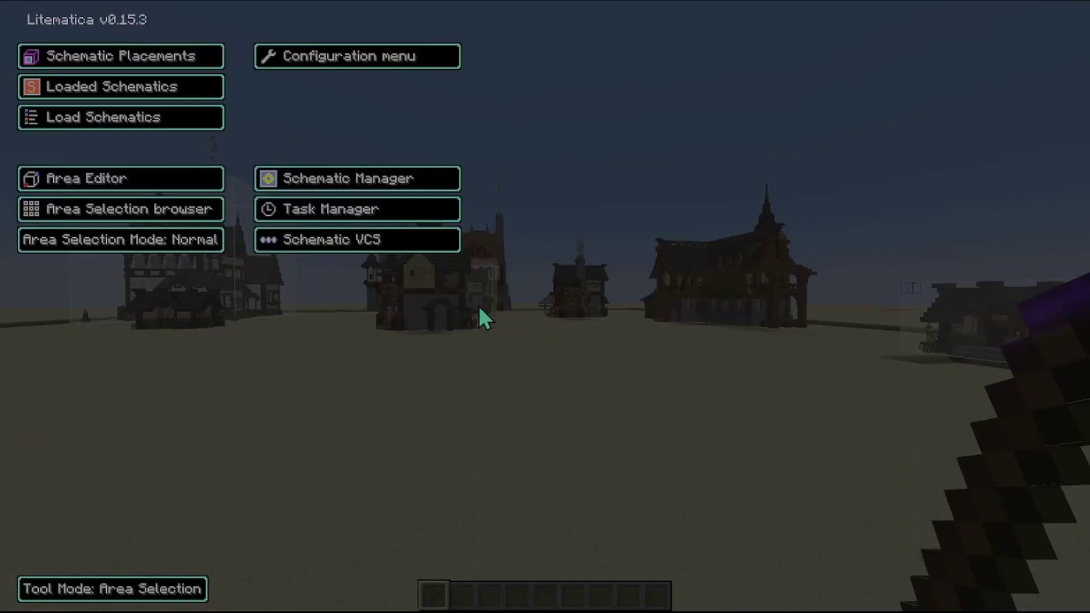
click(142, 210)
click(278, 214)
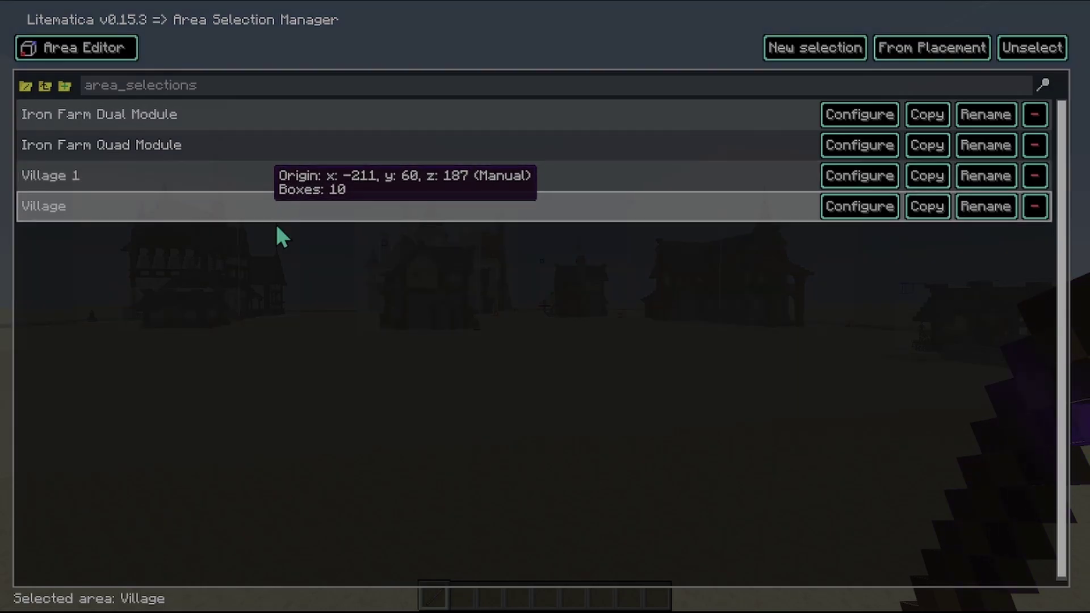
key(Escape)
key(Escape)
Fly around the village and examine the Village selection's sub-region boxes around the individual buildings
key(w)
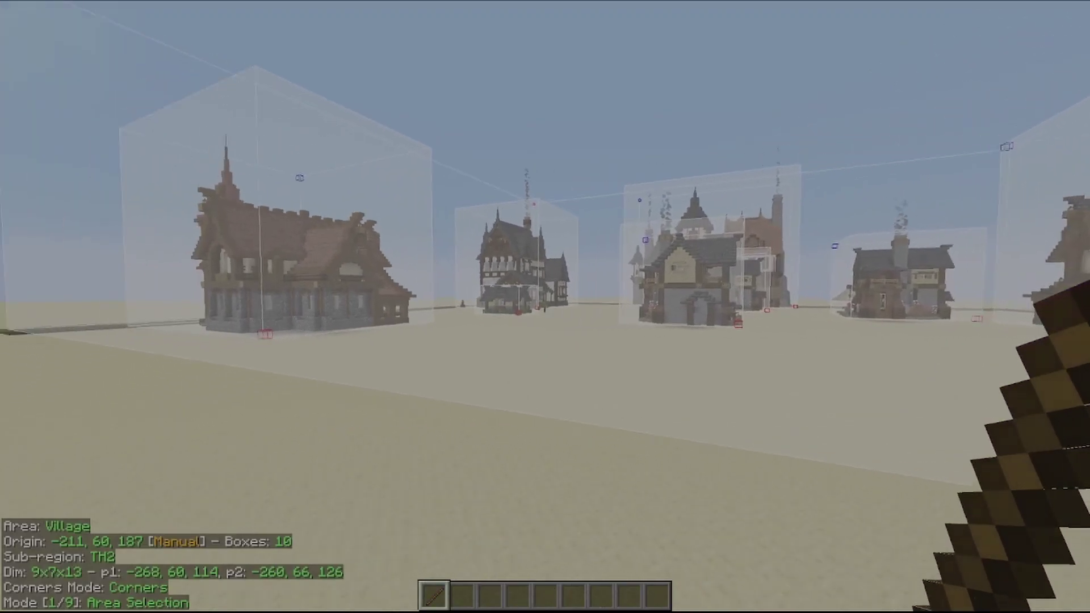
key(w)
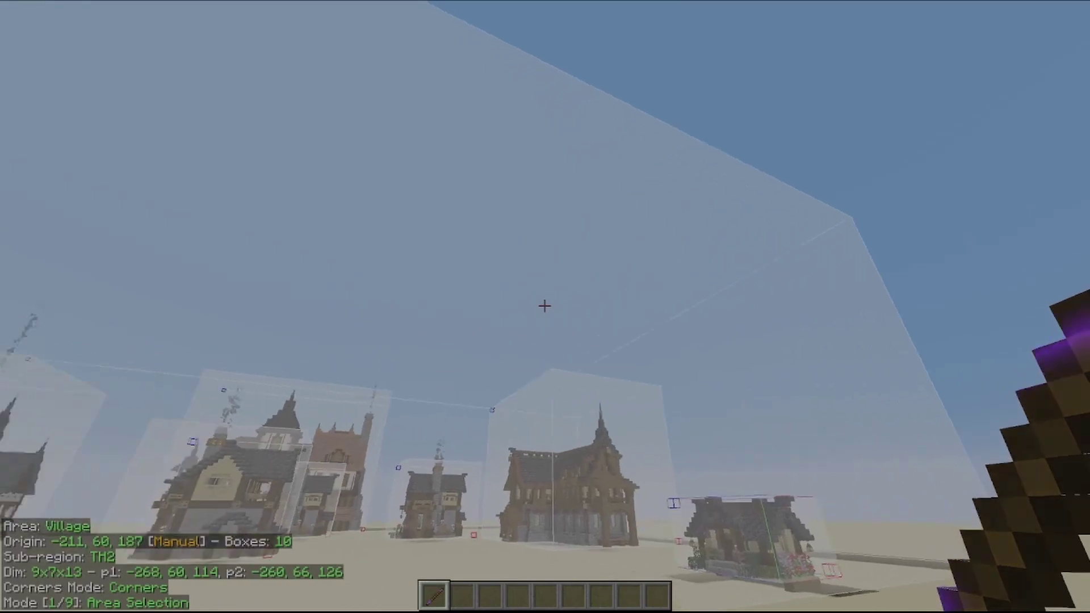
key(w)
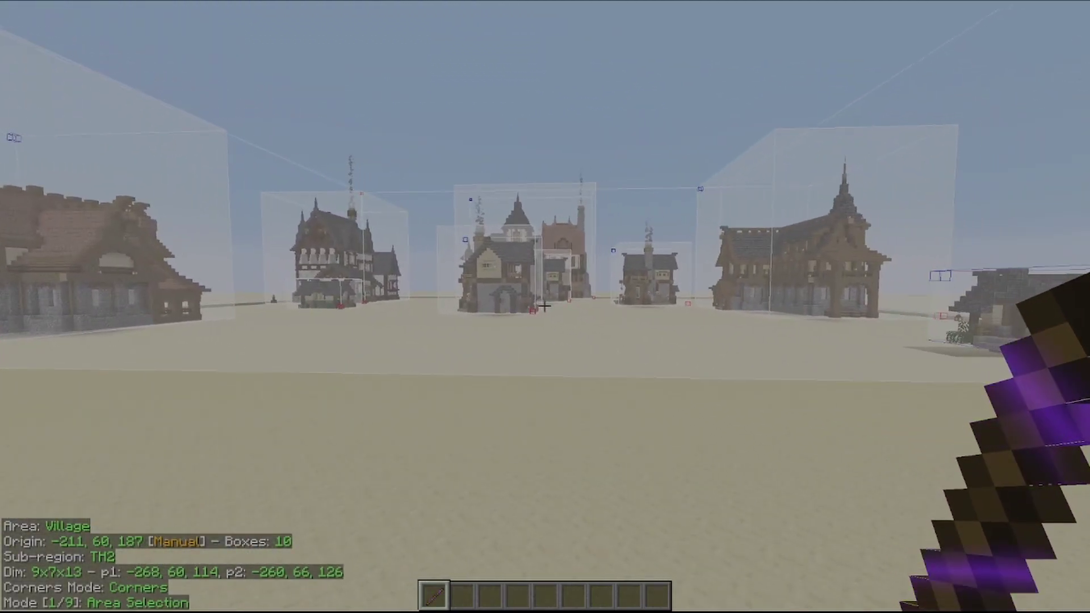
key(d)
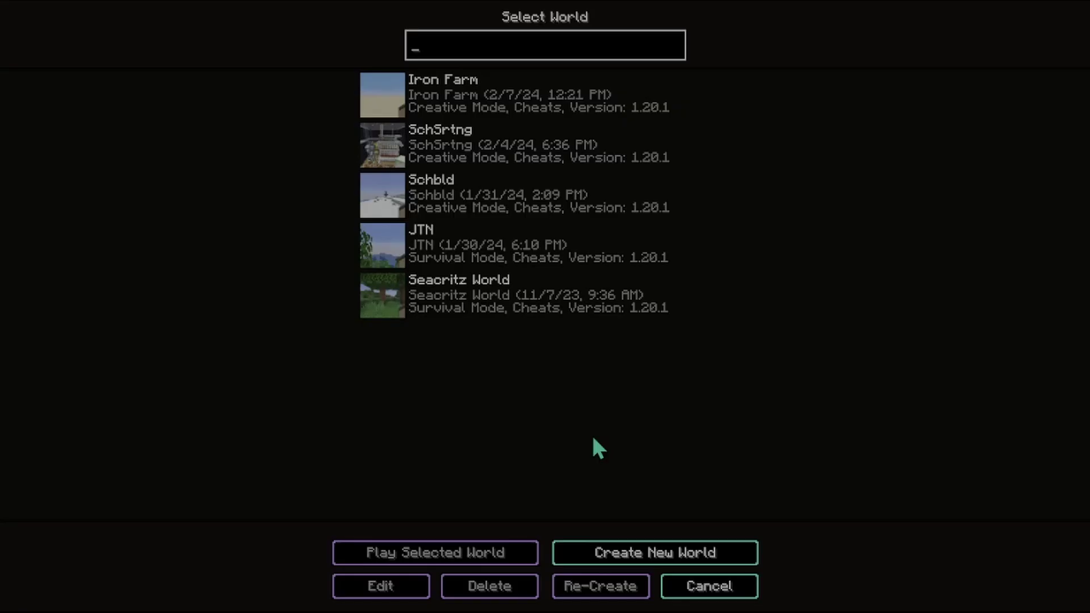
Start setting up a new Survival world with cheats allowed
click(651, 545)
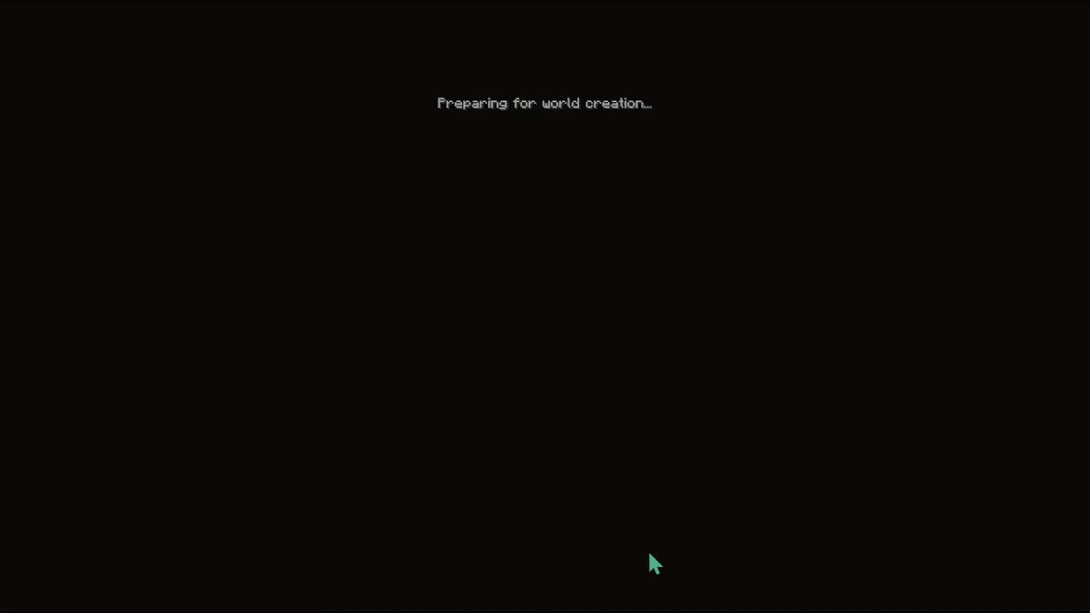
click(612, 255)
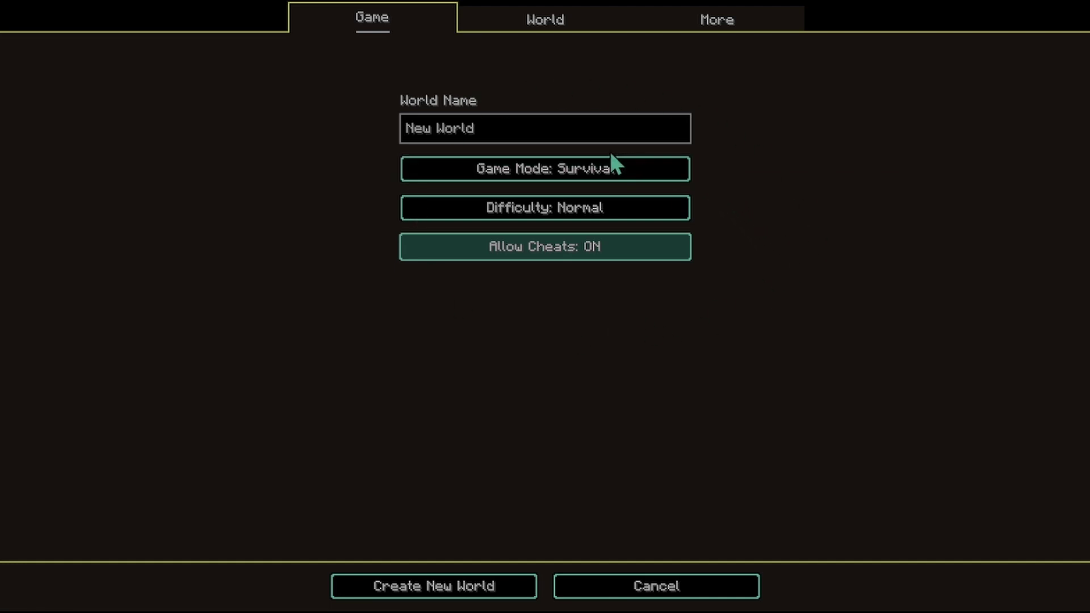
Turn off the Advance time of day and Update fire game rules and create the new world
click(724, 28)
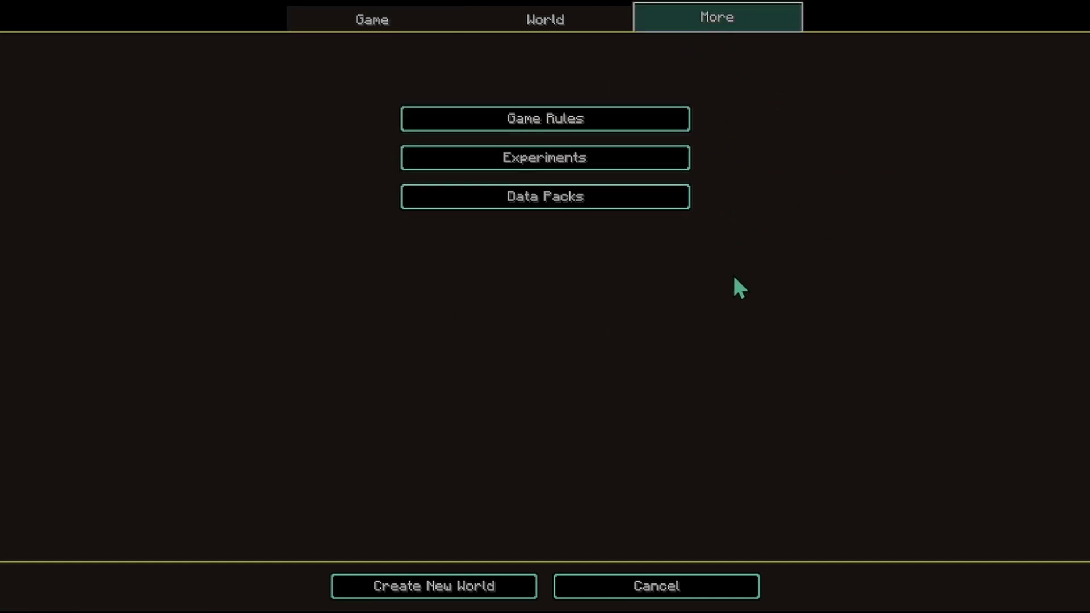
click(636, 124)
scroll(699, 301, down, 15)
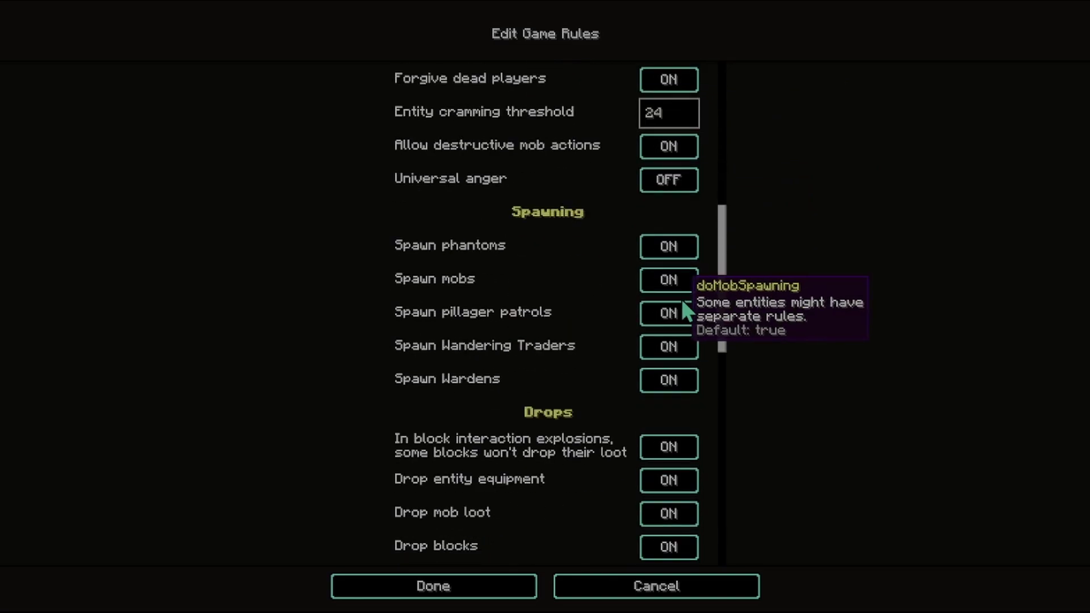
scroll(680, 298, down, 1)
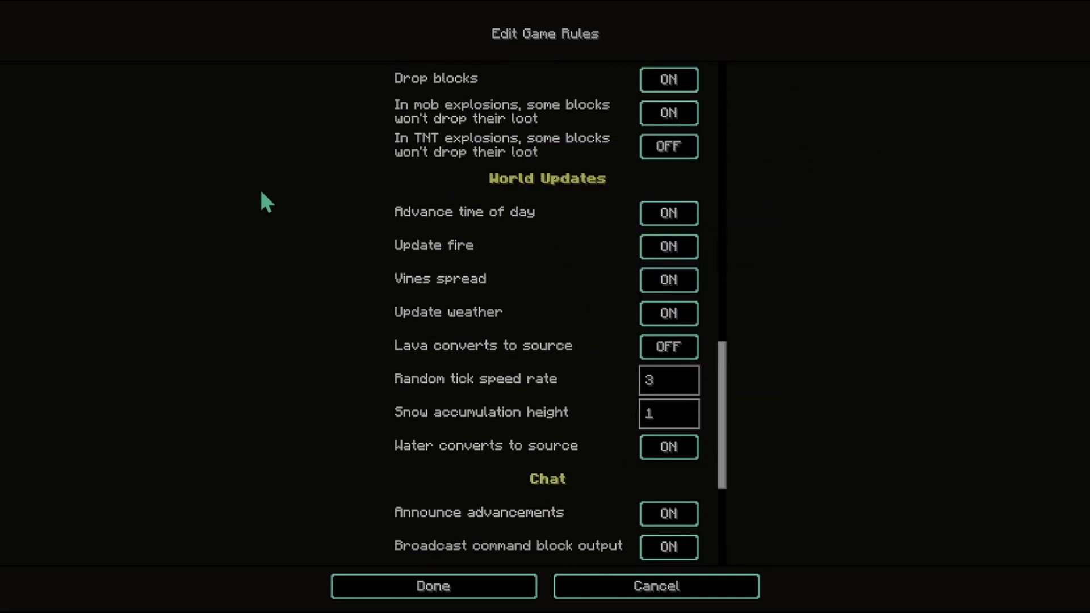
click(665, 210)
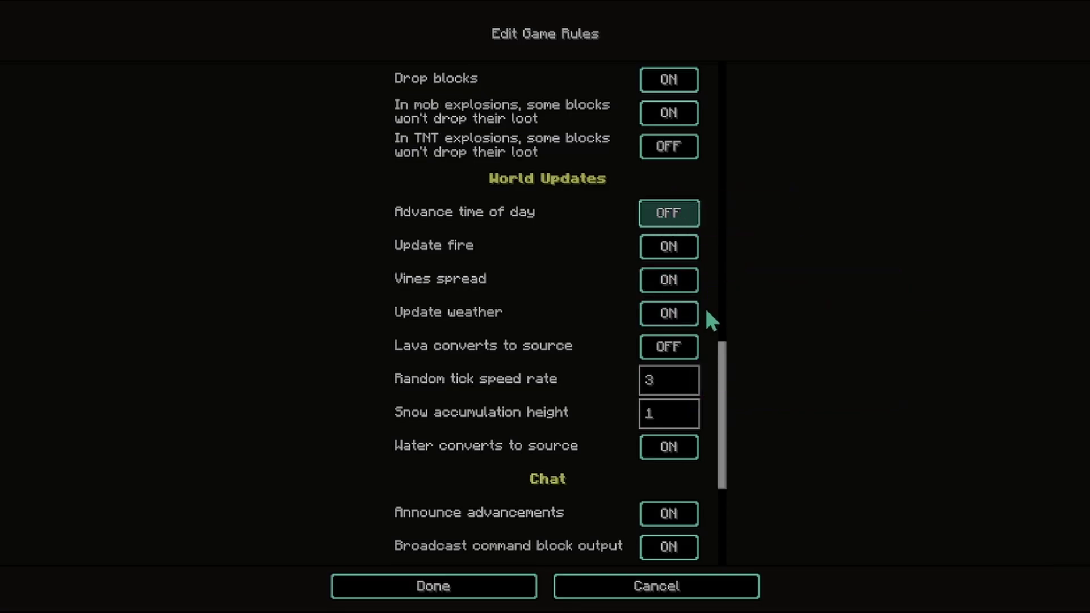
click(677, 245)
click(418, 591)
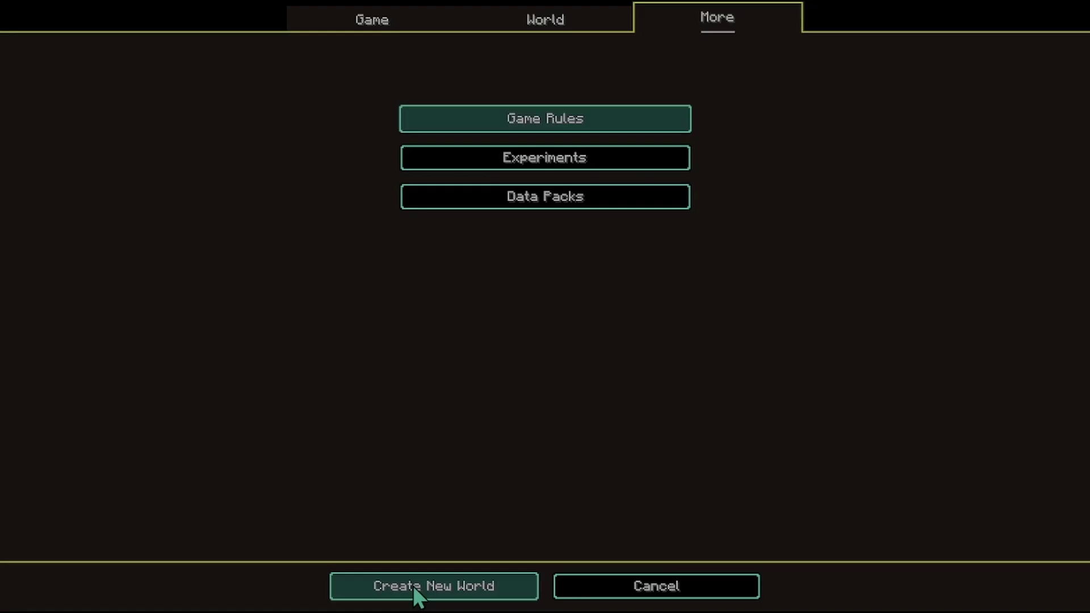
click(414, 591)
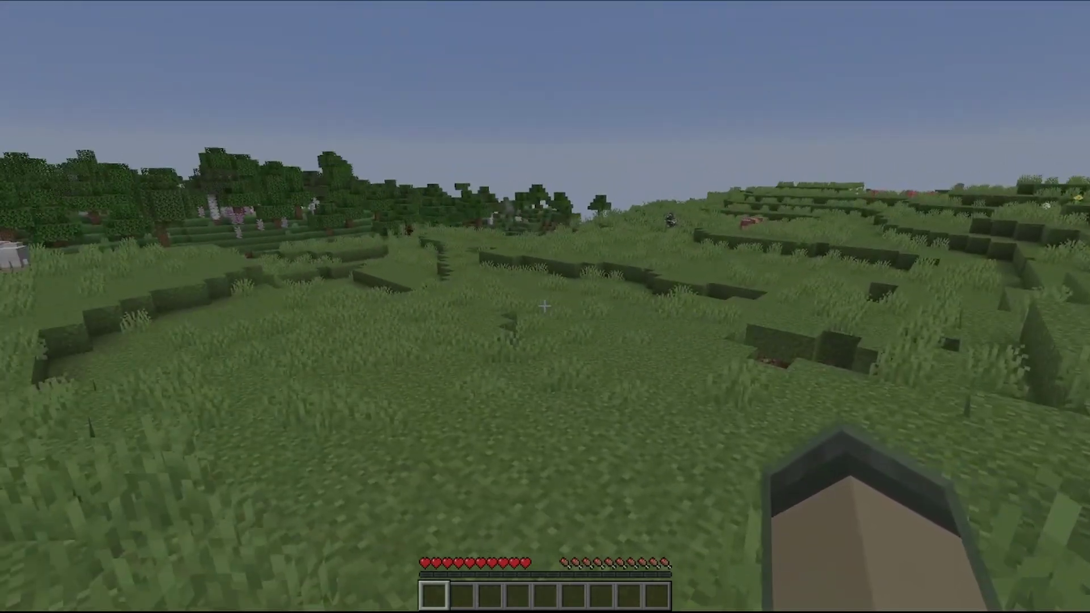
Load the Village schematic from Schematics / Build Ideas / large build with a placement created at the current location
key(m)
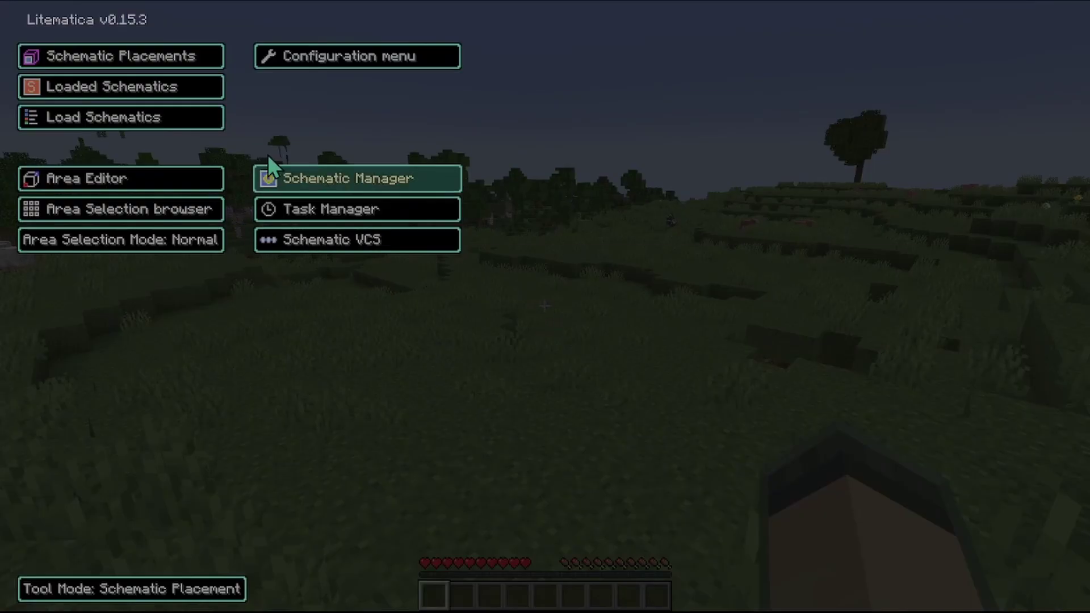
click(116, 113)
click(149, 327)
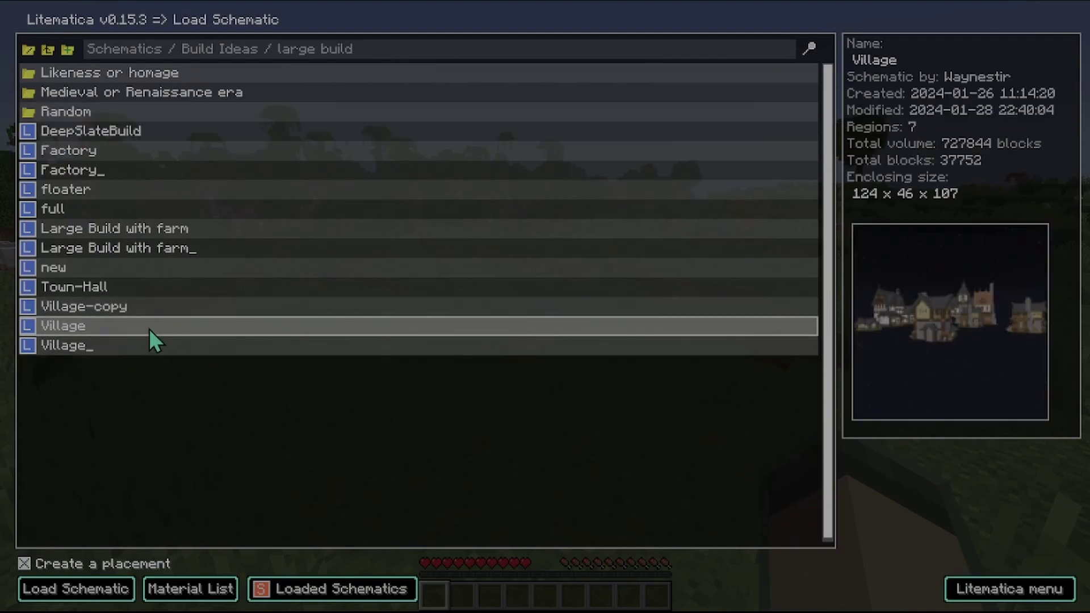
click(94, 596)
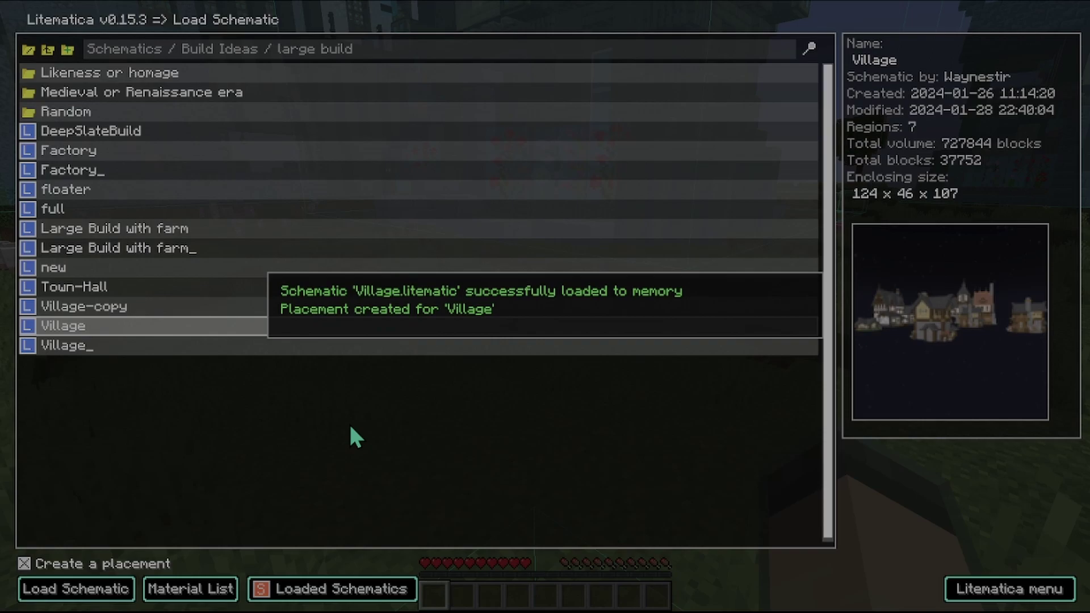
key(Escape)
key(Escape)
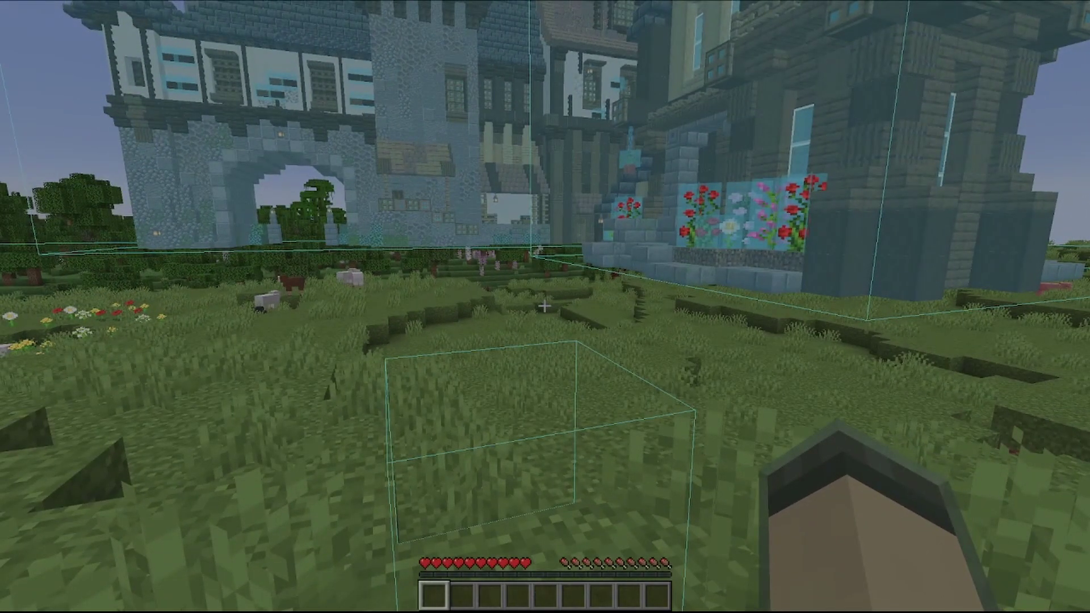
Give the player the LM-Tool stick with /give, using the item minecraft:stick{display:{Name:'{"text":"LM-Tool"}'}}
key(slash)
text(give Waynestir)
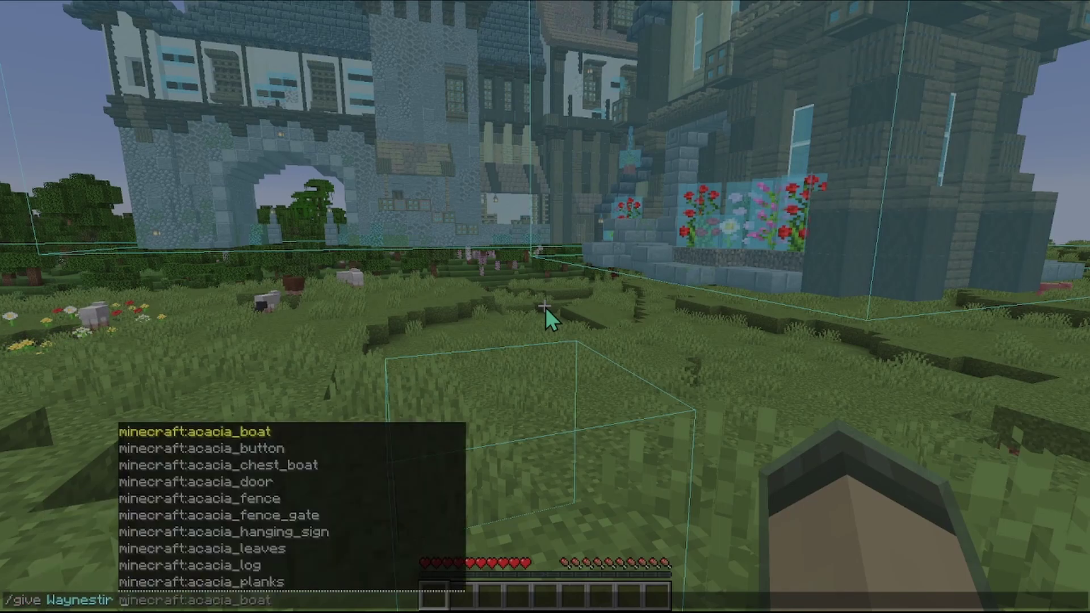
text(minecraft:stick{display:{Name:'{"text":"LM-Tool"}'}})
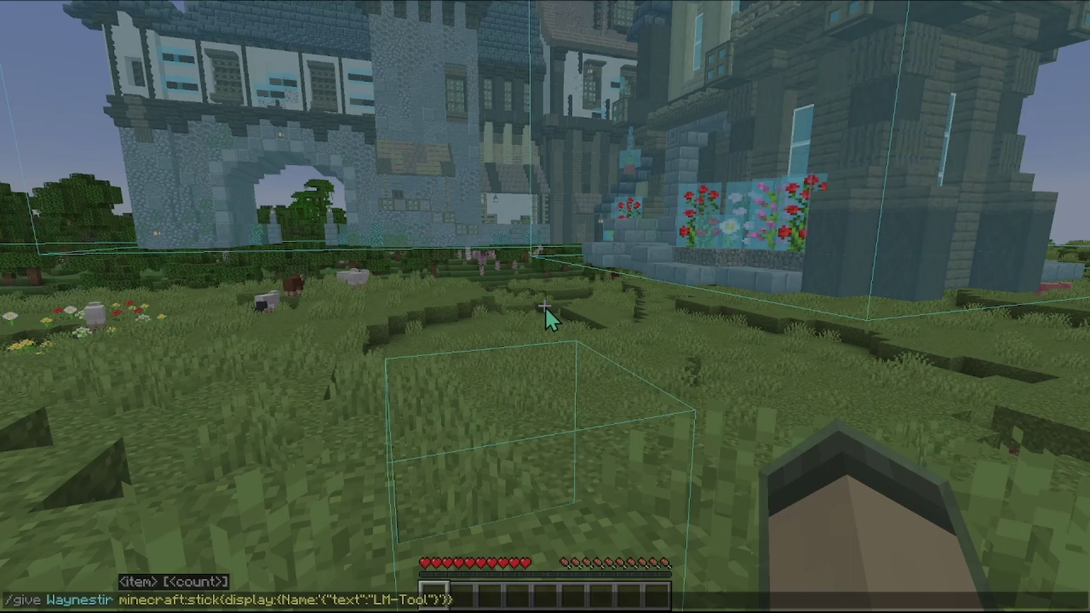
key(Return)
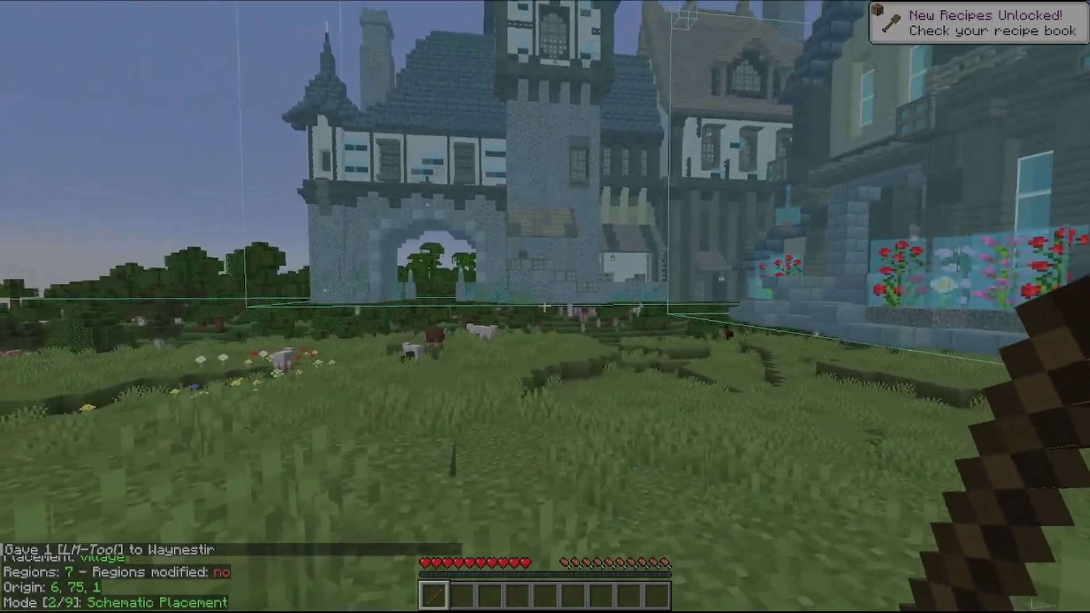
Select the Inn sub-region in the configuration of the Village schematic placement and return to the world
key(m)
click(169, 57)
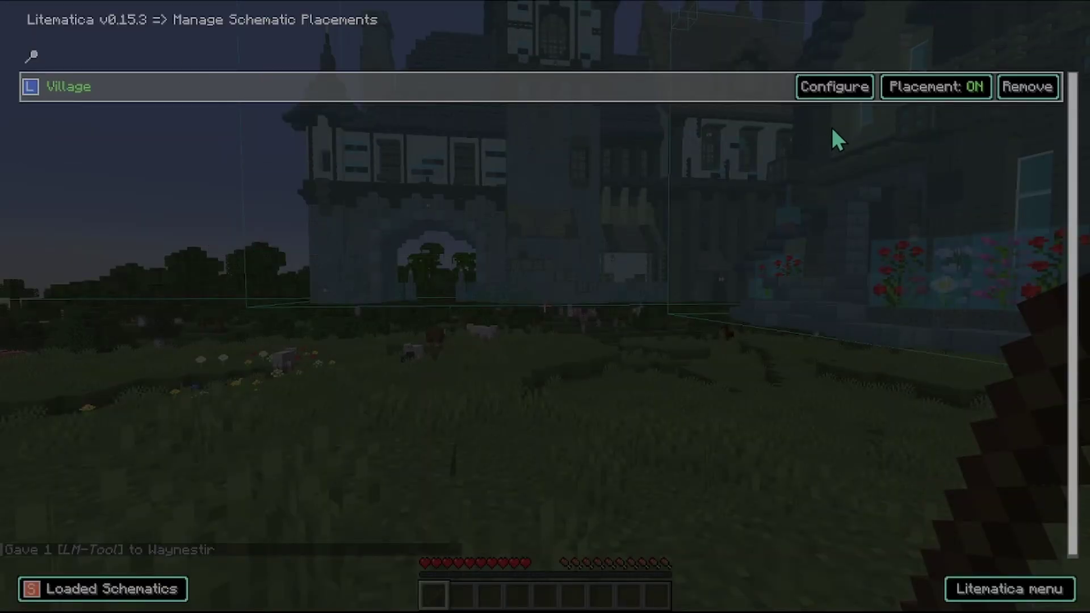
click(834, 89)
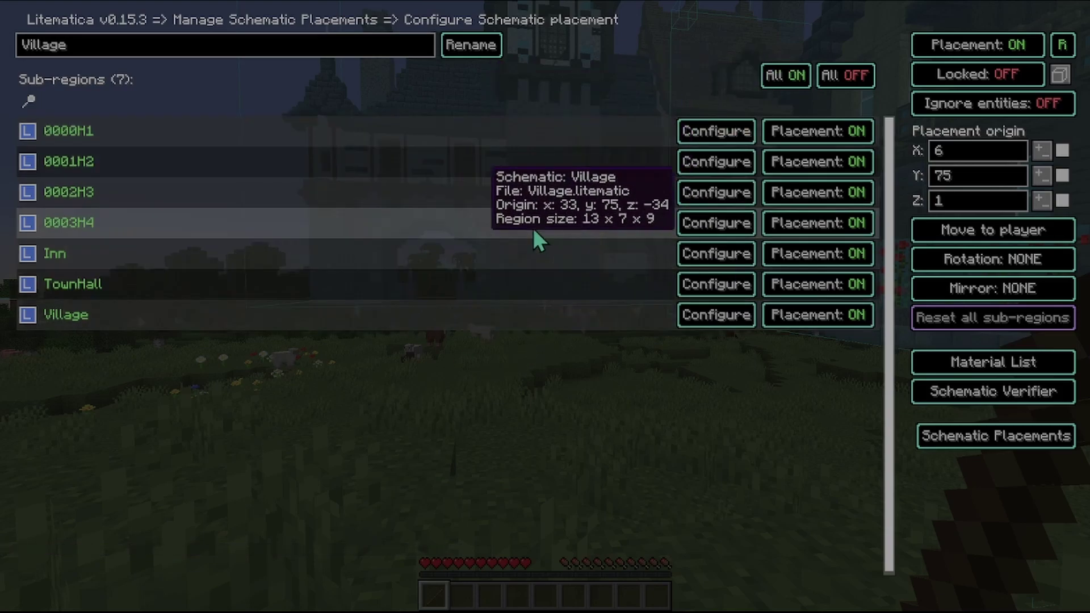
click(421, 263)
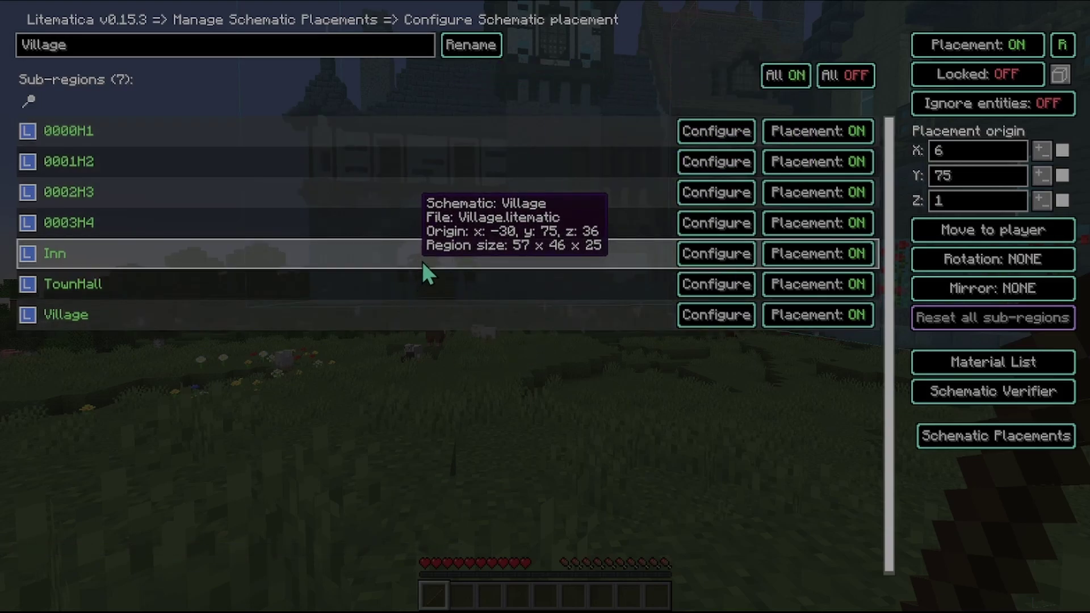
key(Escape)
key(Escape)
key(Escape)
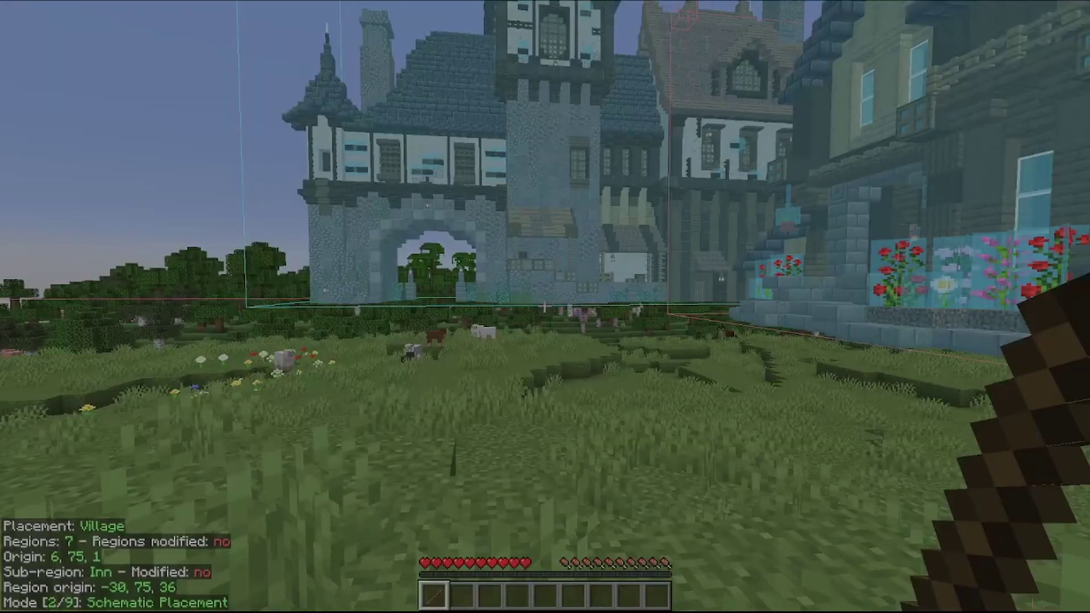
Walk to lower ground beside the village and move the Inn sub-region there, to about x -24, y 69, z 34
key(w)
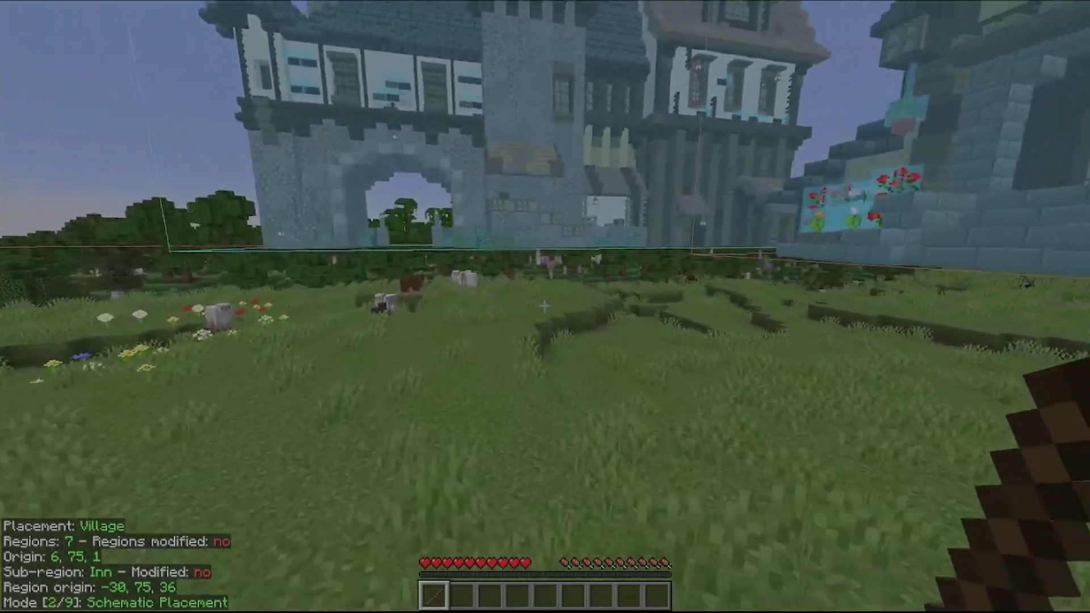
key(w)
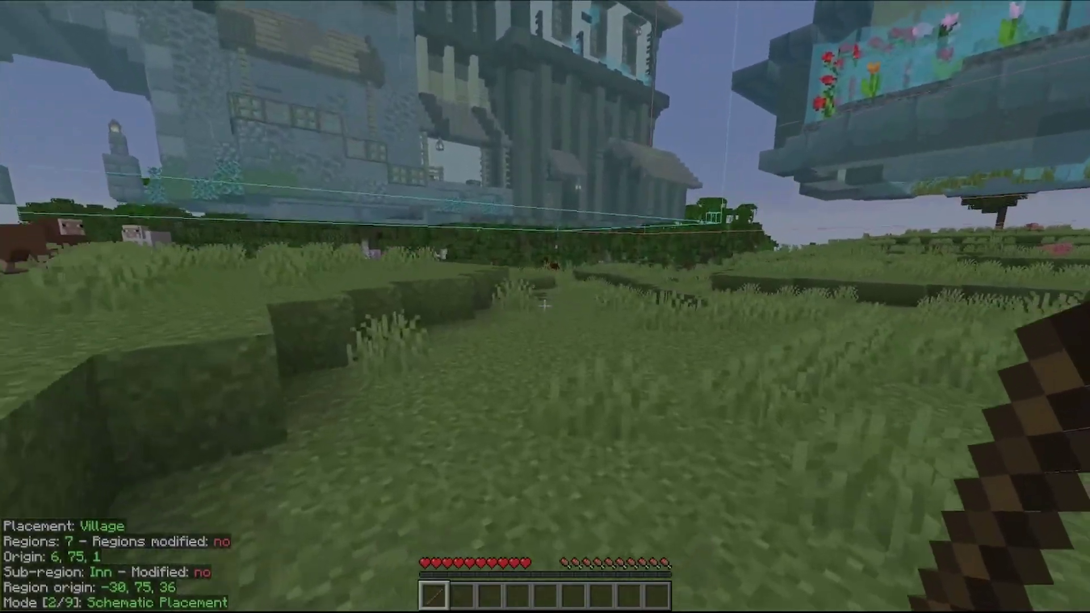
key(w)
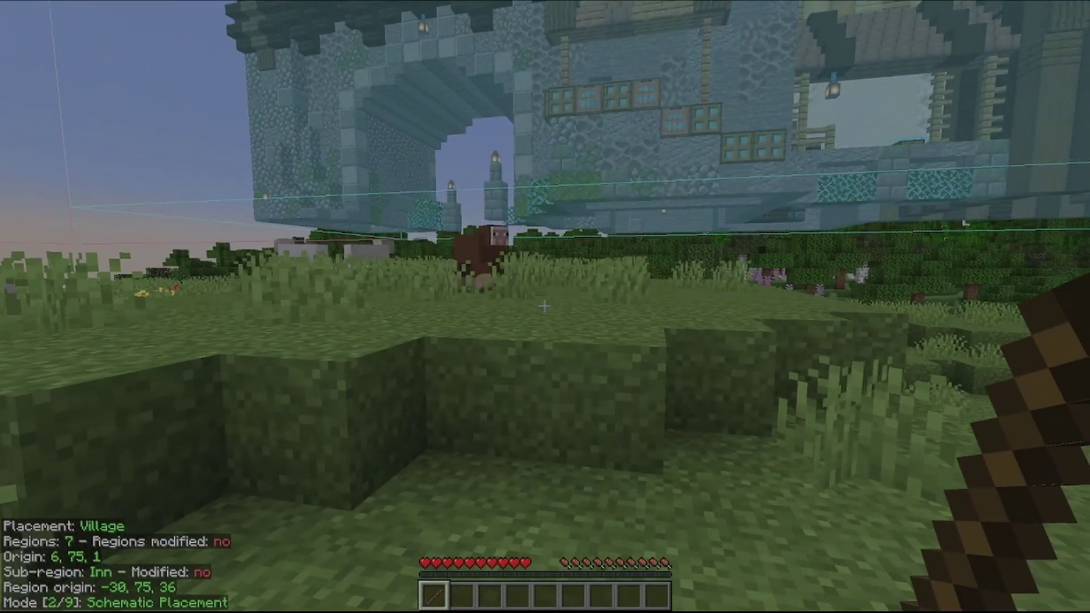
key(w)
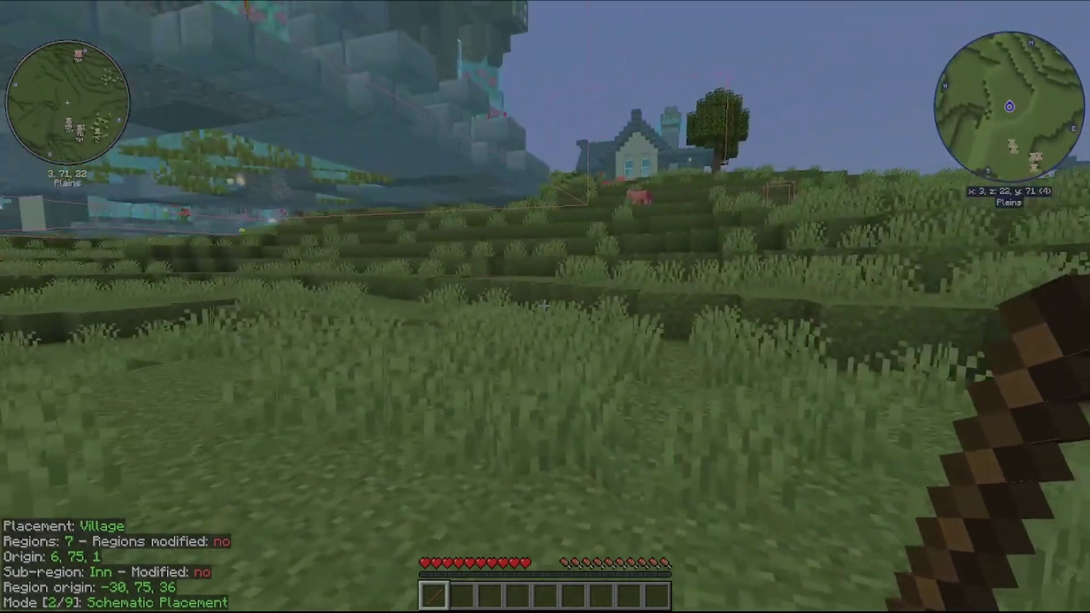
key(w)
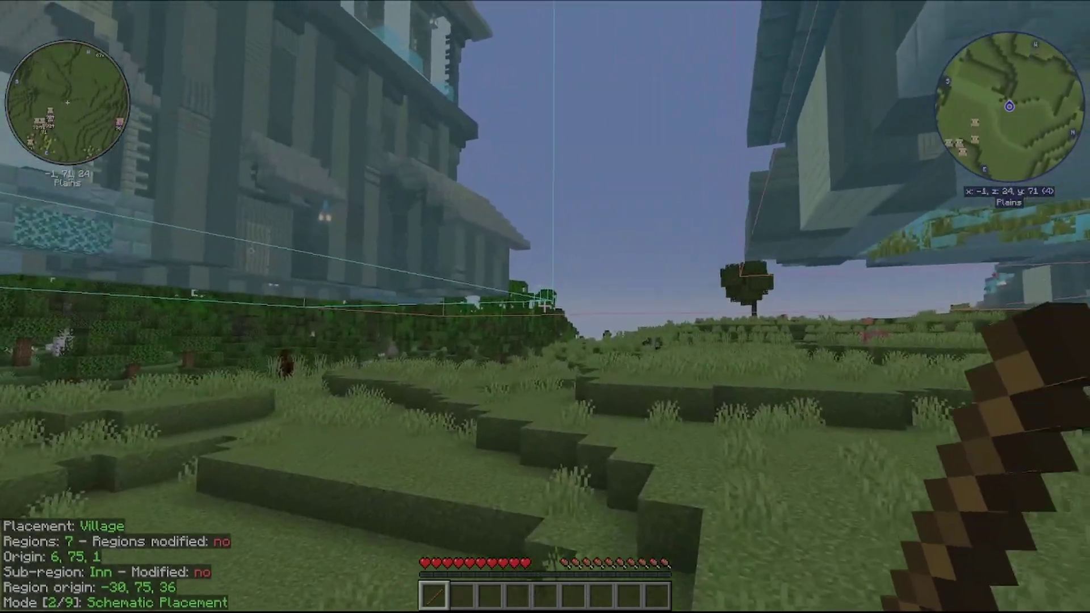
key(w)
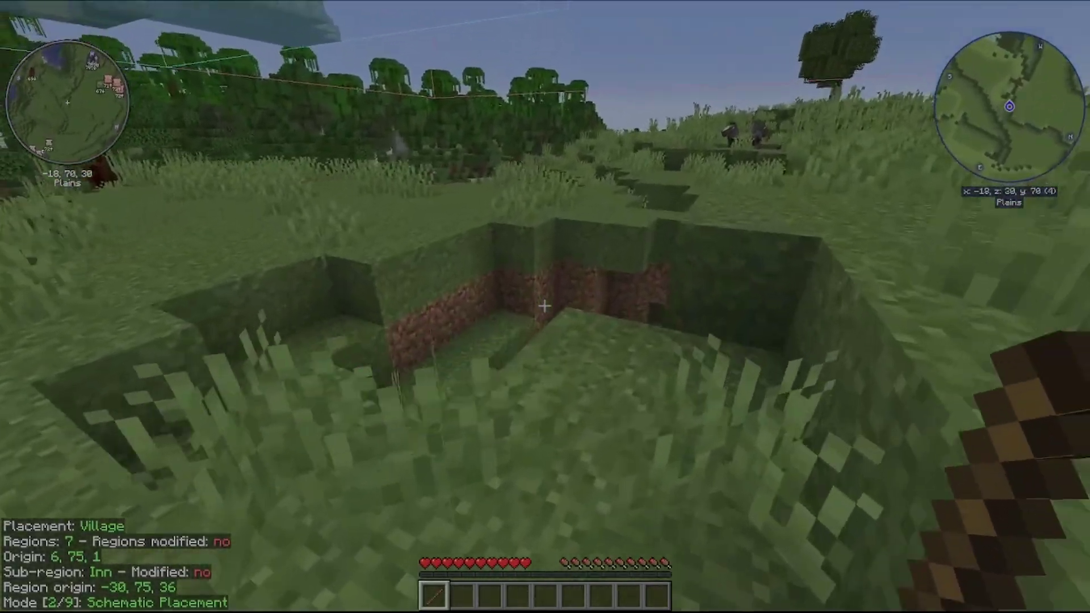
key(w)
key(s)
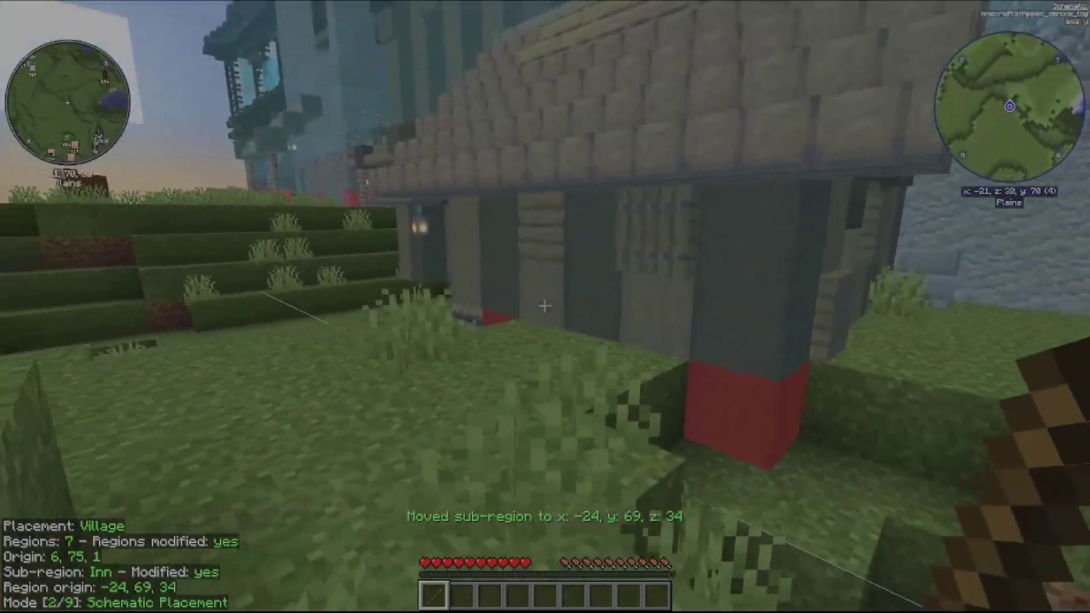
key(w)
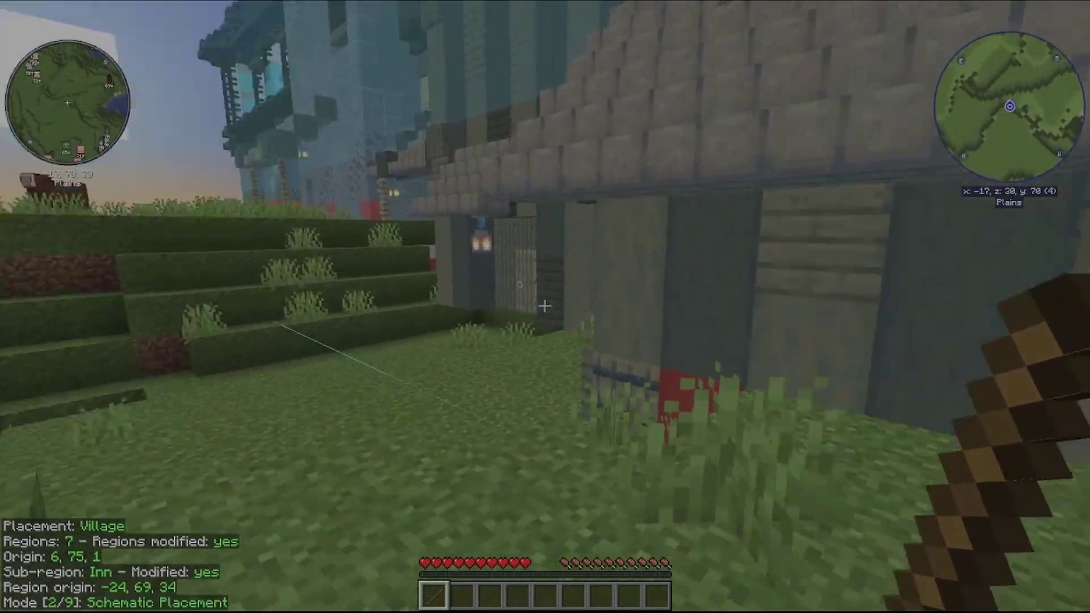